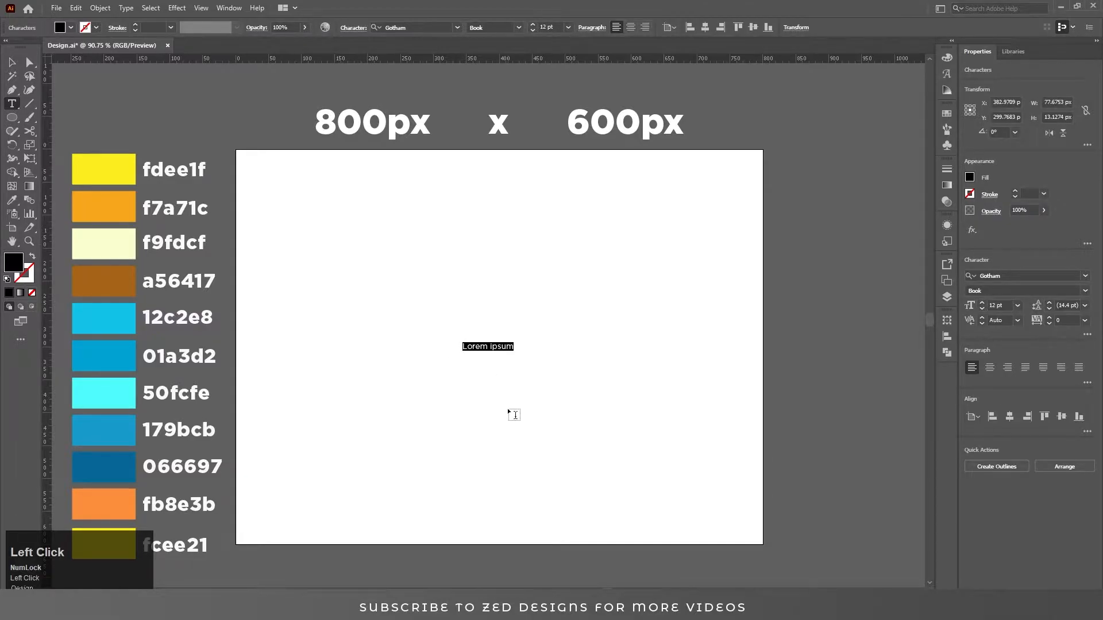
Enter the text "Design", center it horizontally on the artboard and enlarge it to about 166 pt
type("Design")
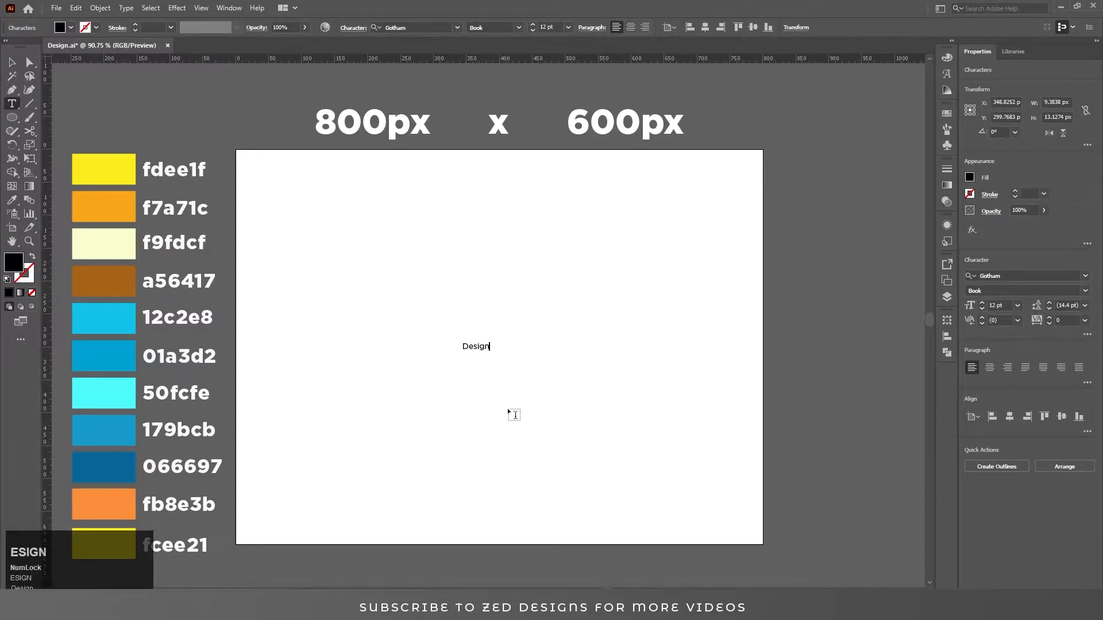
left_click(12, 62)
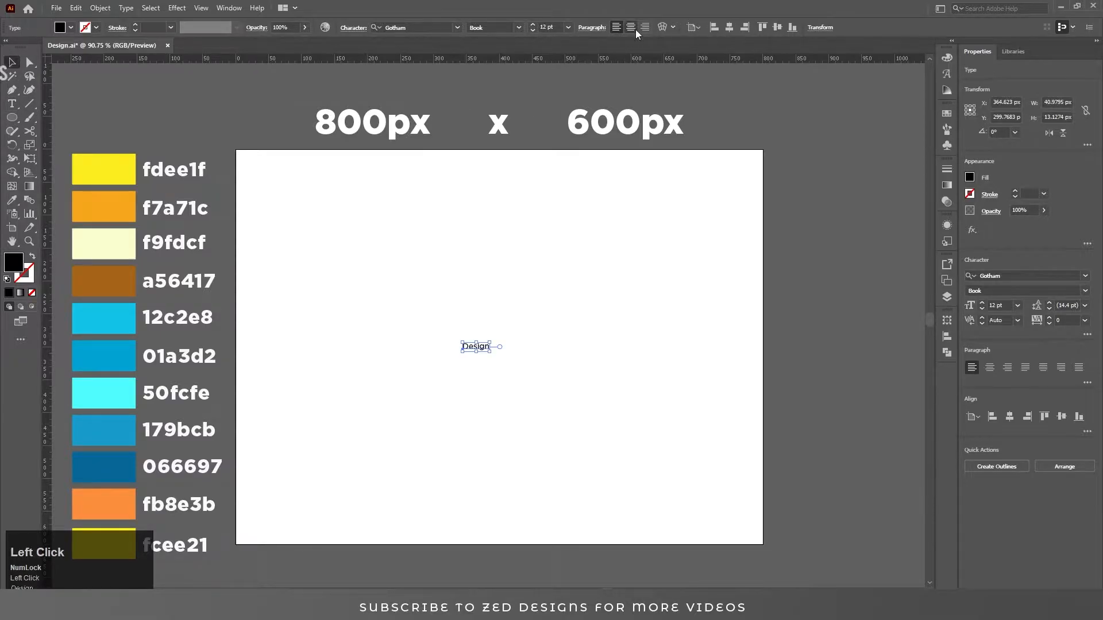
left_click(729, 27)
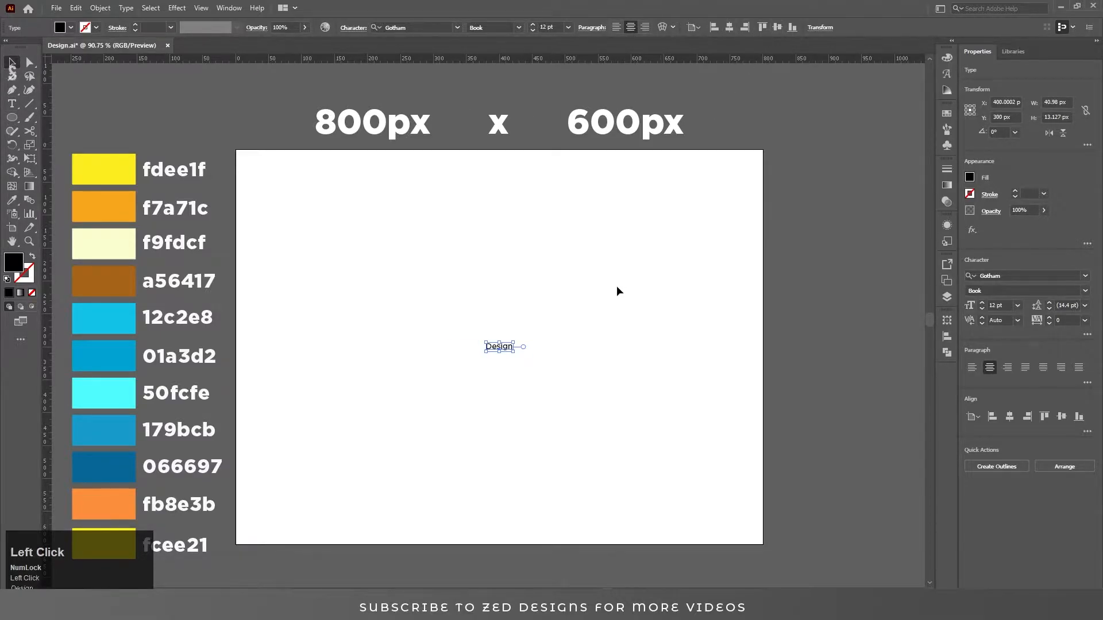
left_click_drag(513, 342, 687, 245)
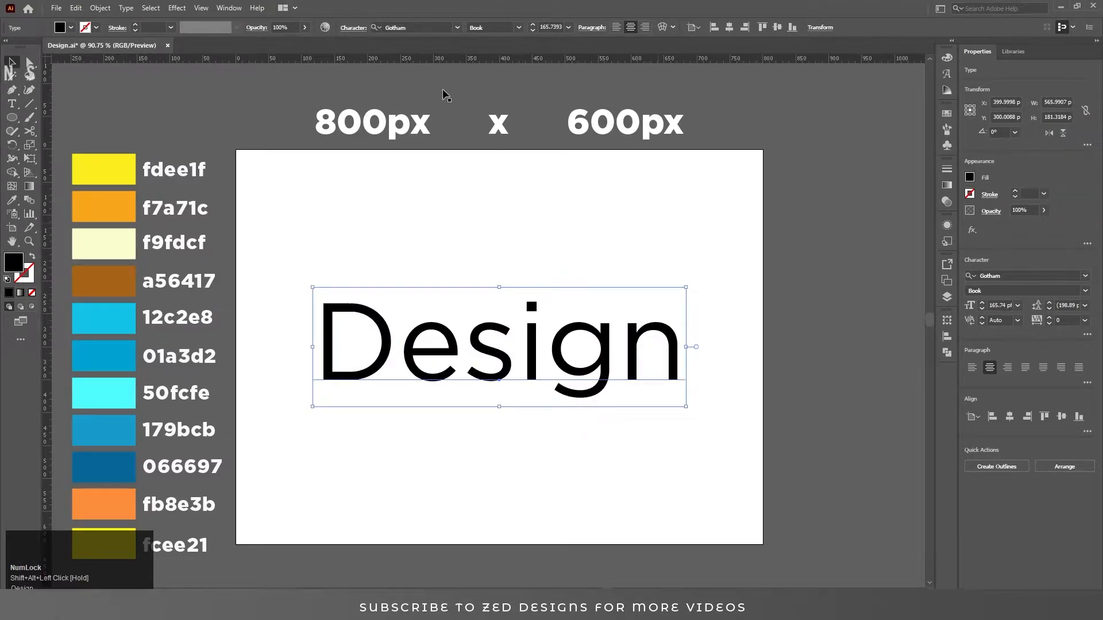
Set the "Design" text in the Golden Ranger font and enlarge it to about 265 pt
left_click(425, 27)
type("gold")
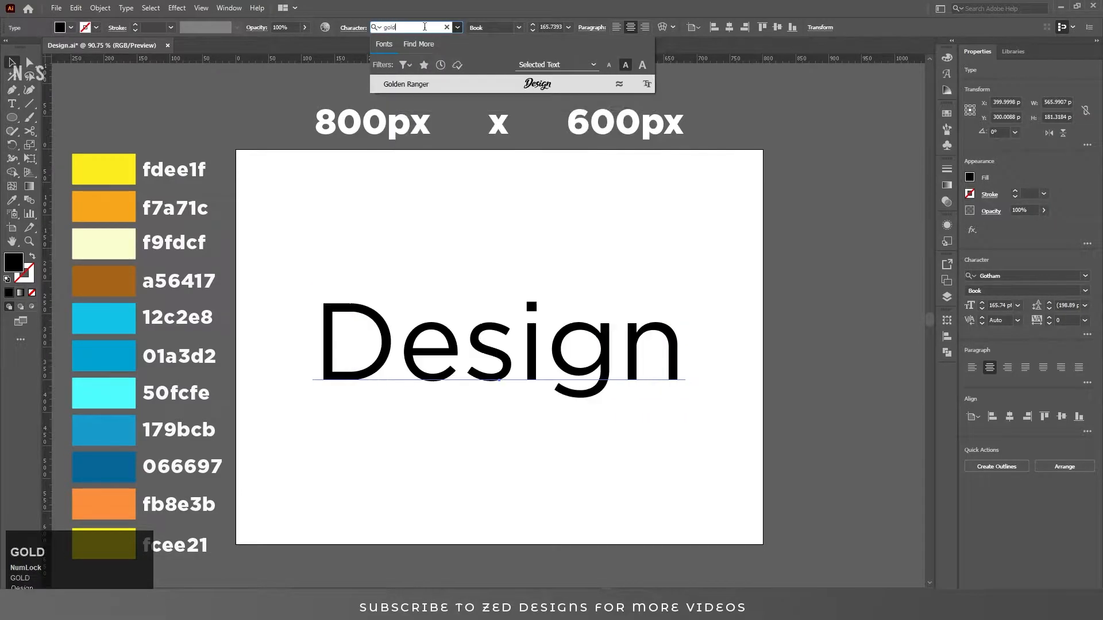
left_click(478, 91)
left_click_drag(632, 298, 715, 246)
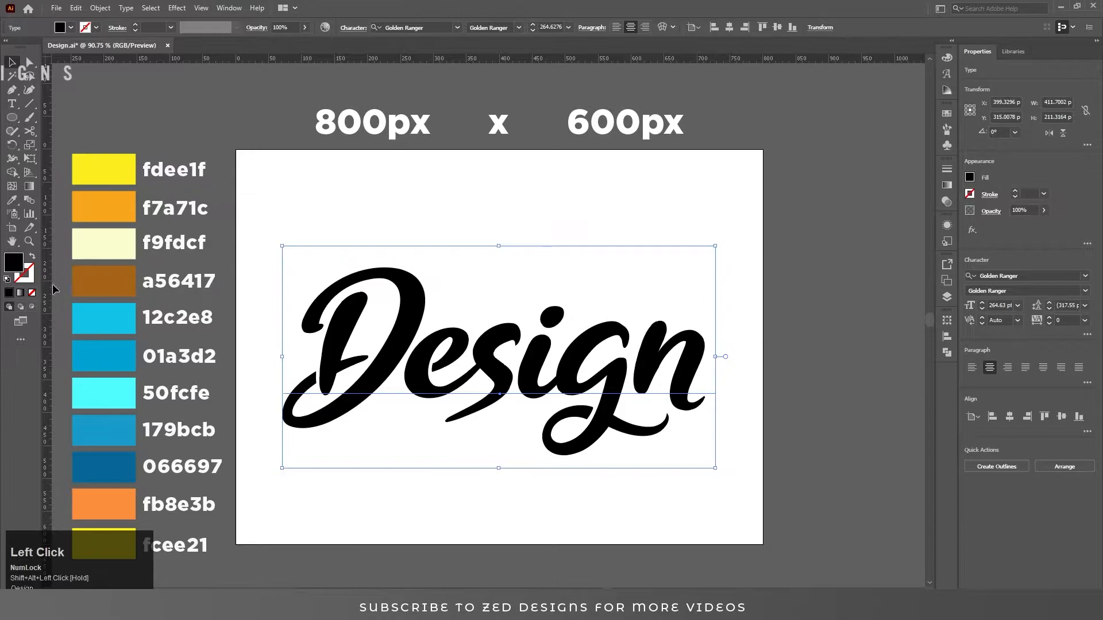
Remove the text's default fill and add a new fill to its appearance
left_click(32, 292)
left_click(947, 224)
left_click(885, 253)
left_click(822, 583)
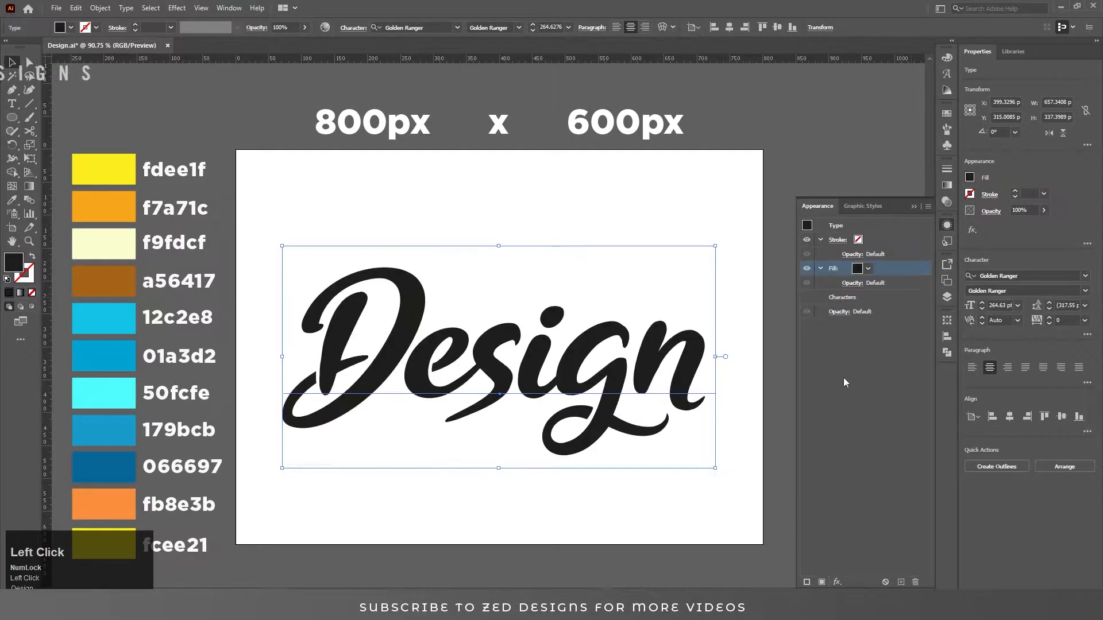
Apply a linear gradient to the text's new fill and set its angle to -90°
left_click(947, 186)
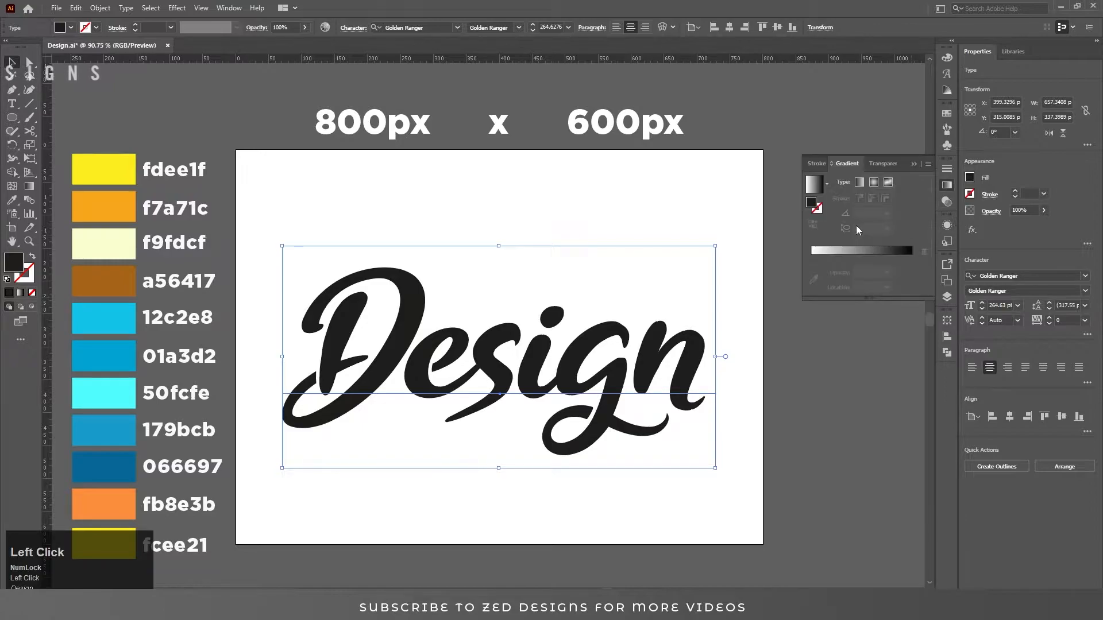
left_click(907, 253)
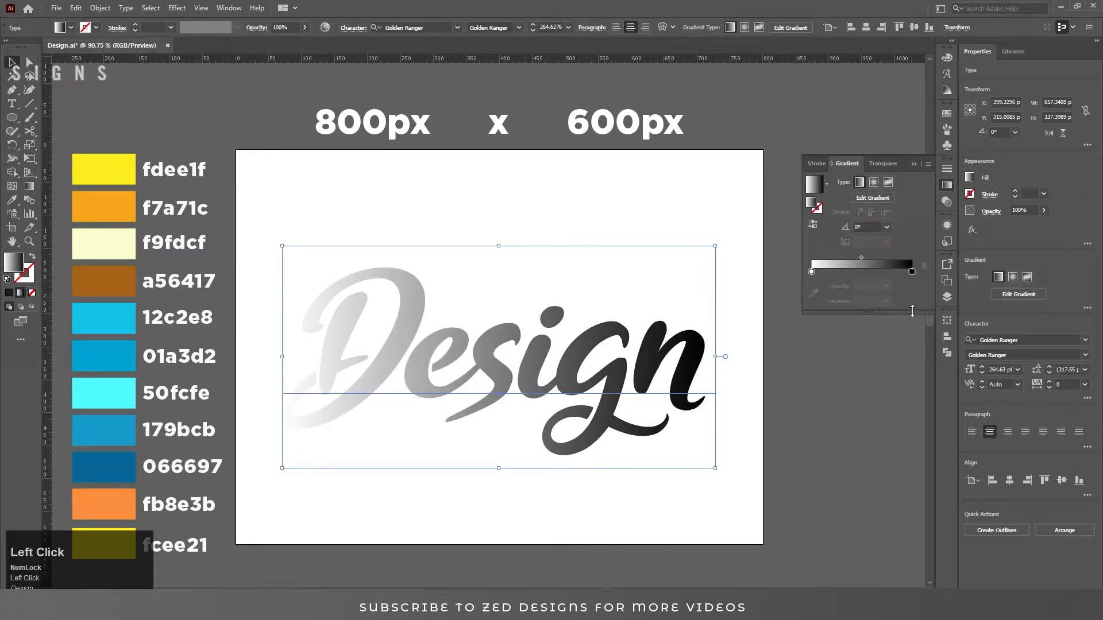
left_click(887, 227)
left_click(898, 397)
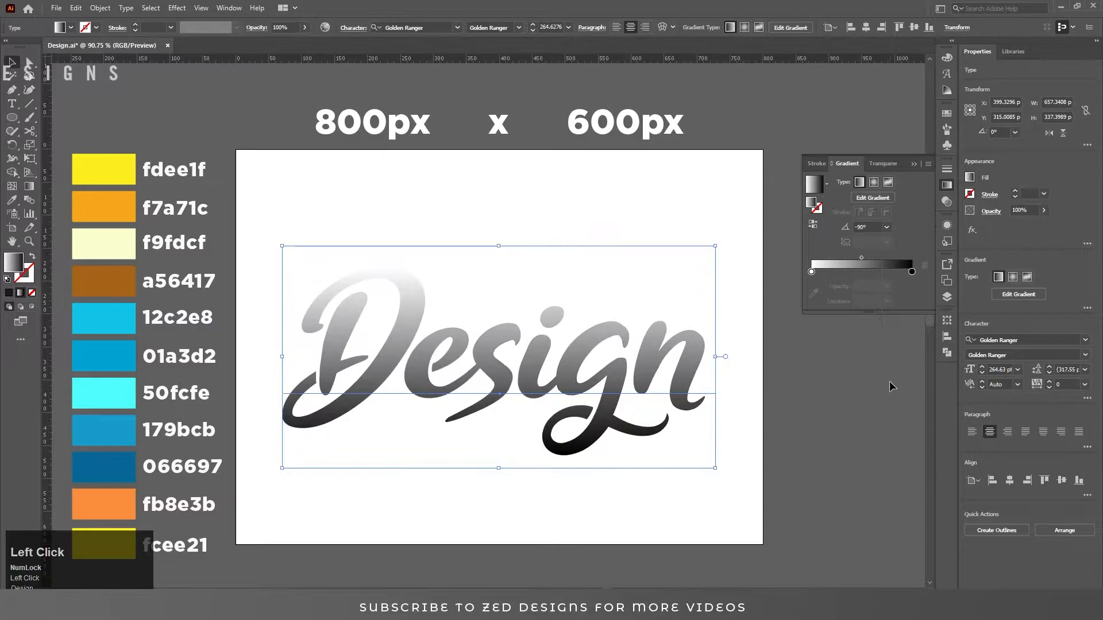
Color the text gradient's end stop with the f7a71c swatch and its start stop with the fdee1f swatch
left_click(912, 271)
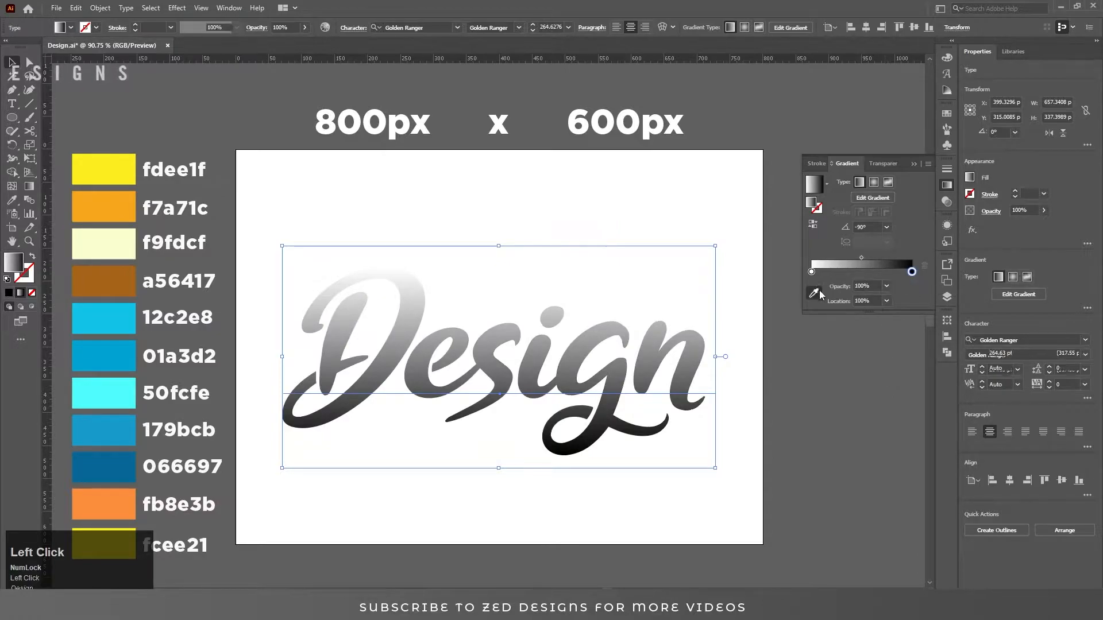
left_click(813, 280)
left_click(114, 206)
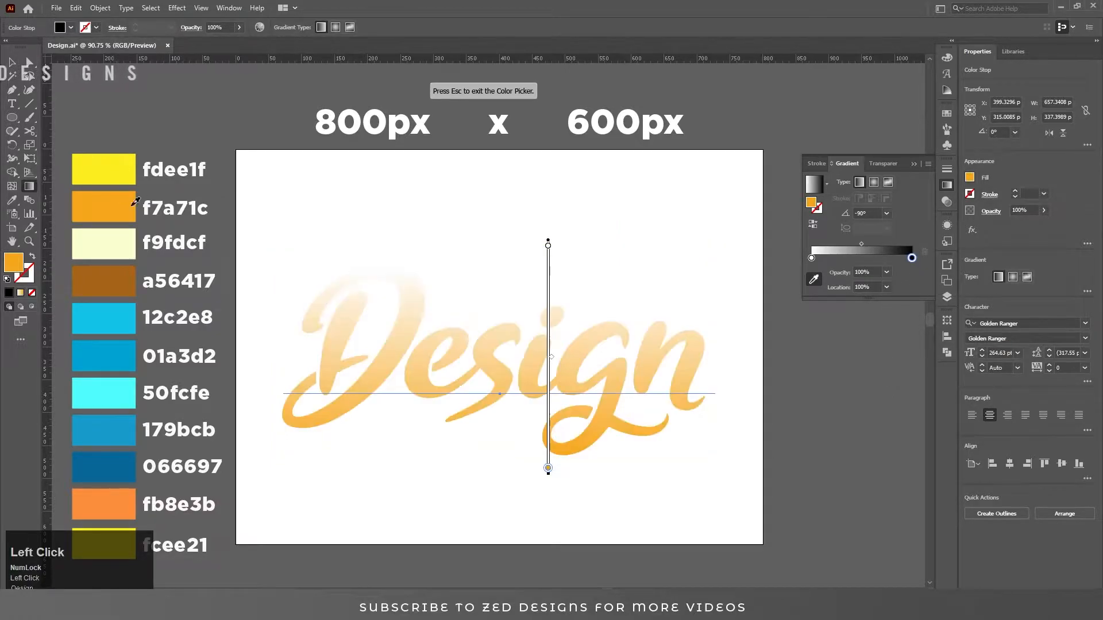
left_click(811, 258)
left_click(105, 162)
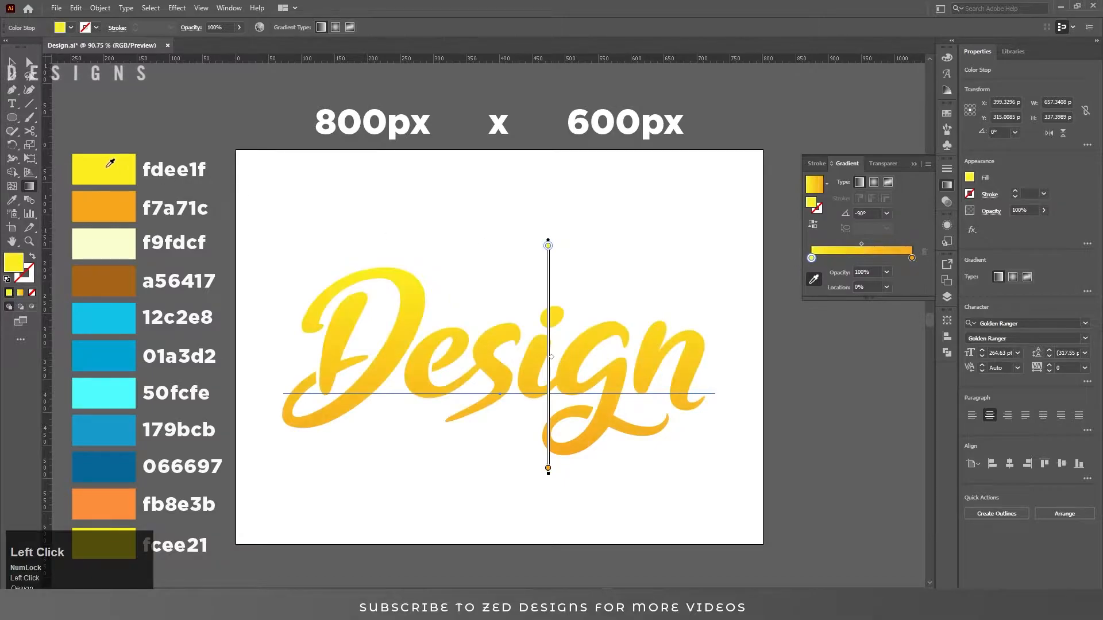
key("v")
Add a new layer, move it below Layer 1 and make it the active layer with nothing selected
left_click(947, 297)
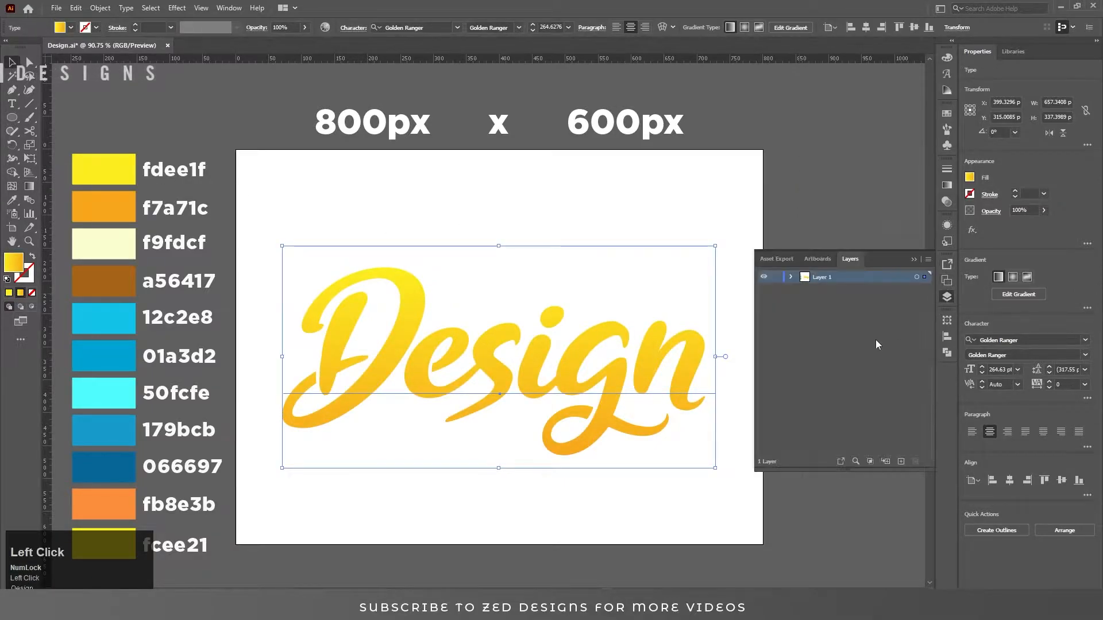
left_click(901, 462)
left_click_drag(834, 277, 837, 302)
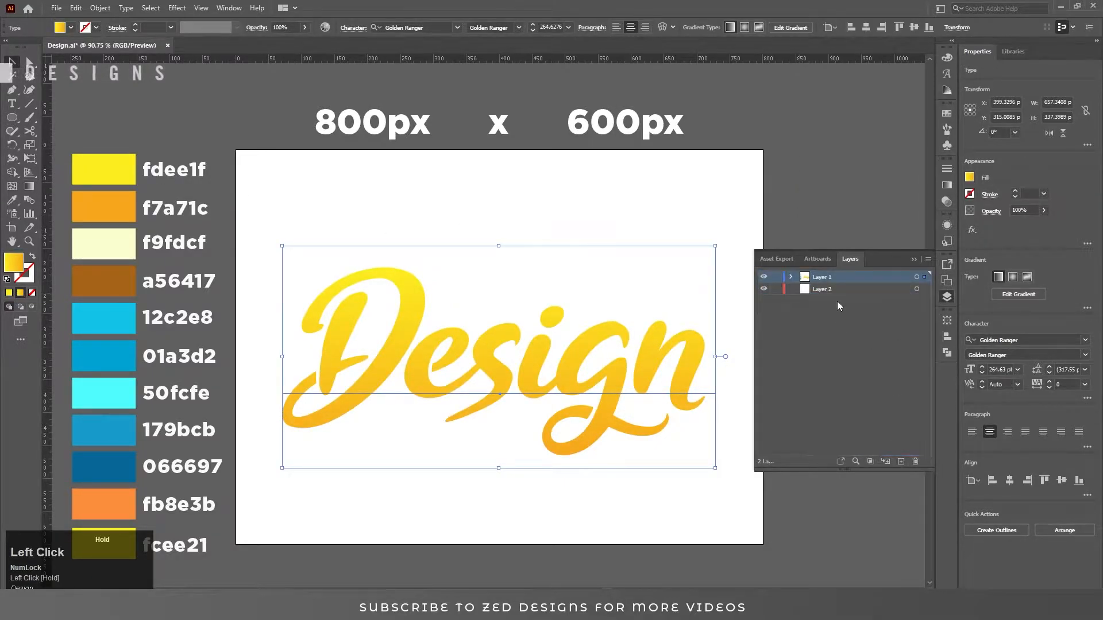
left_click(853, 218)
left_click(821, 290)
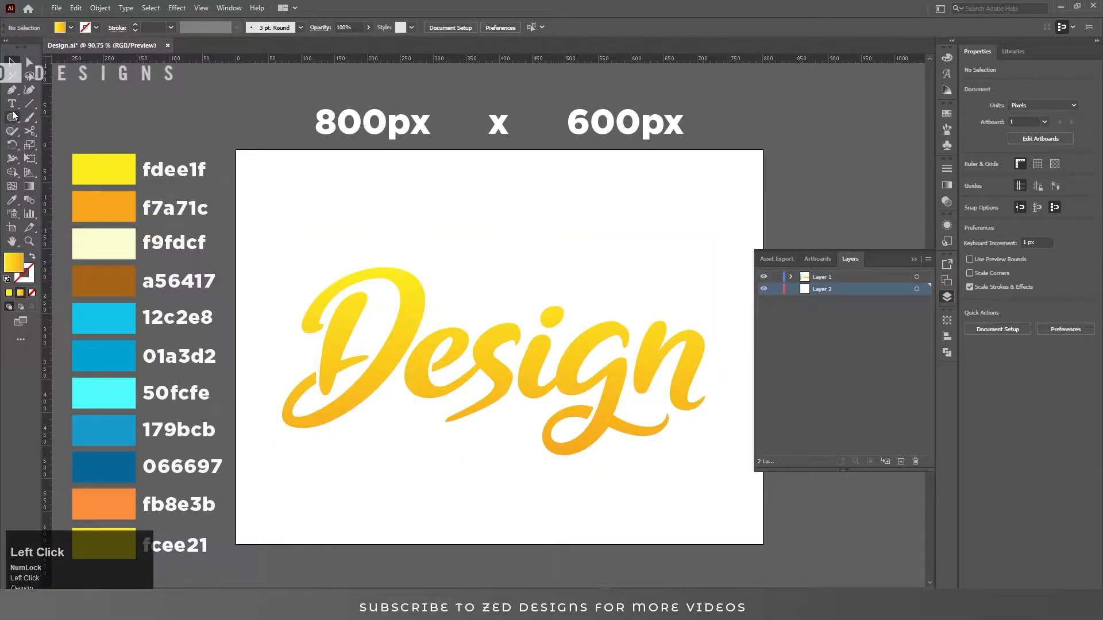
Create an 800 by 600 px rectangle on Layer 2 and center it horizontally and vertically on the artboard
left_click_drag(15, 115, 74, 120)
left_click(419, 244)
type("800")
key("Tab")
type("600")
key("Return")
key("v")
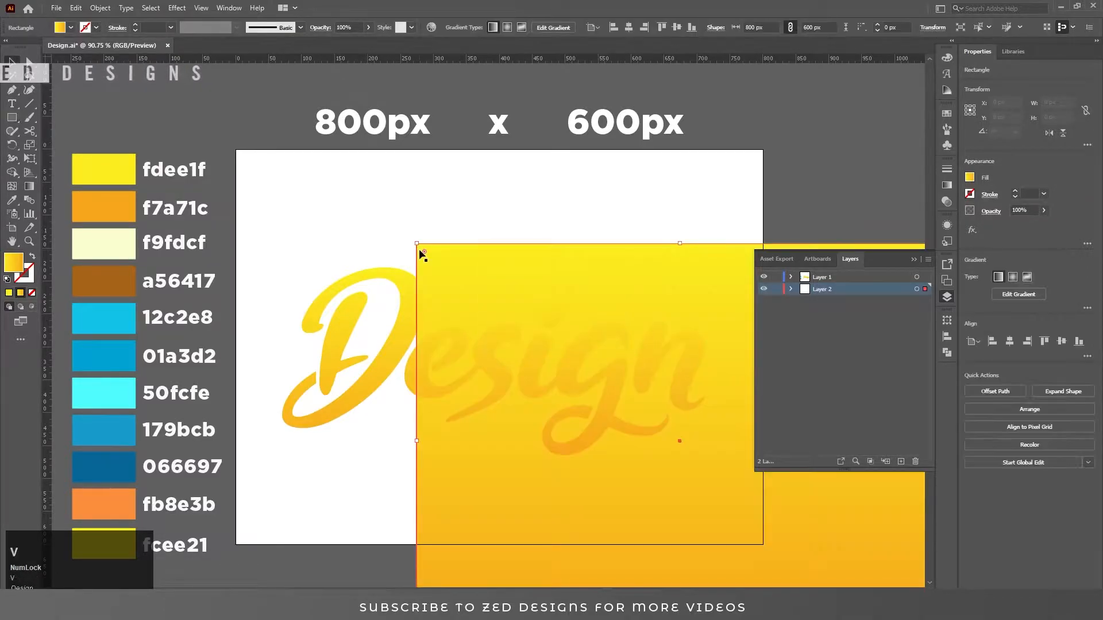
left_click(629, 27)
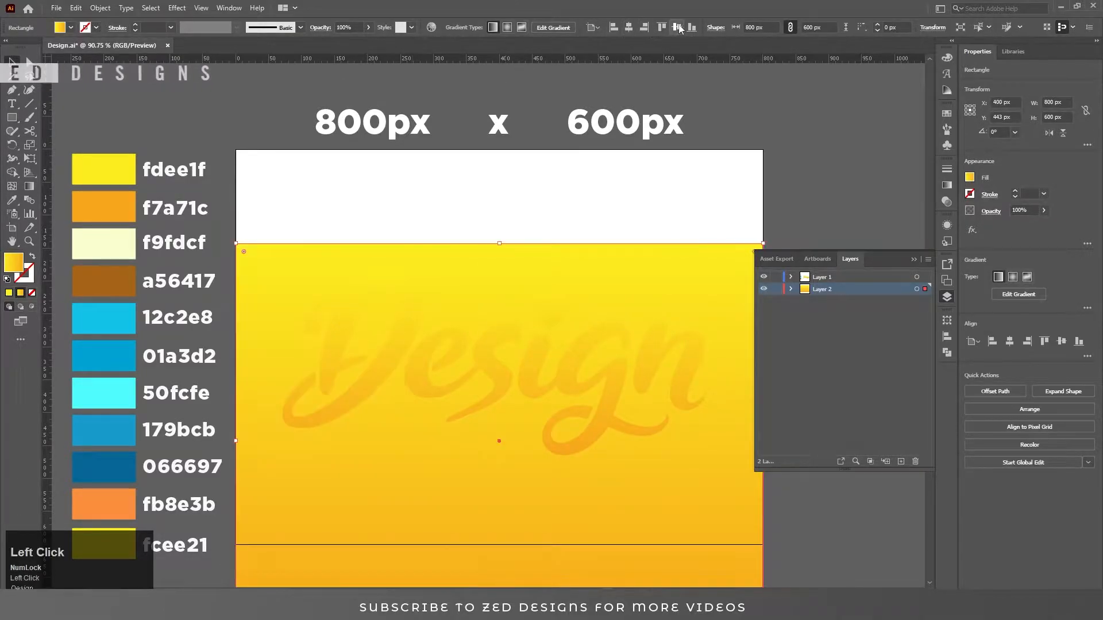
left_click(677, 27)
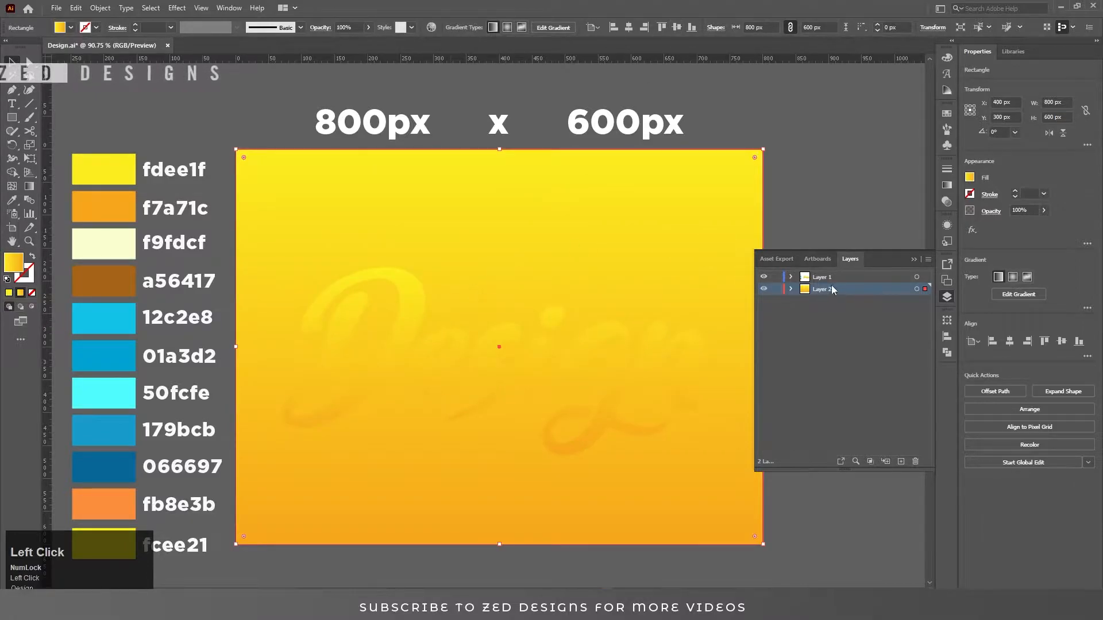
Give the background rectangle a radial gradient from fcee21 at the center to fb8e3b at the outer stop
left_click(615, 270)
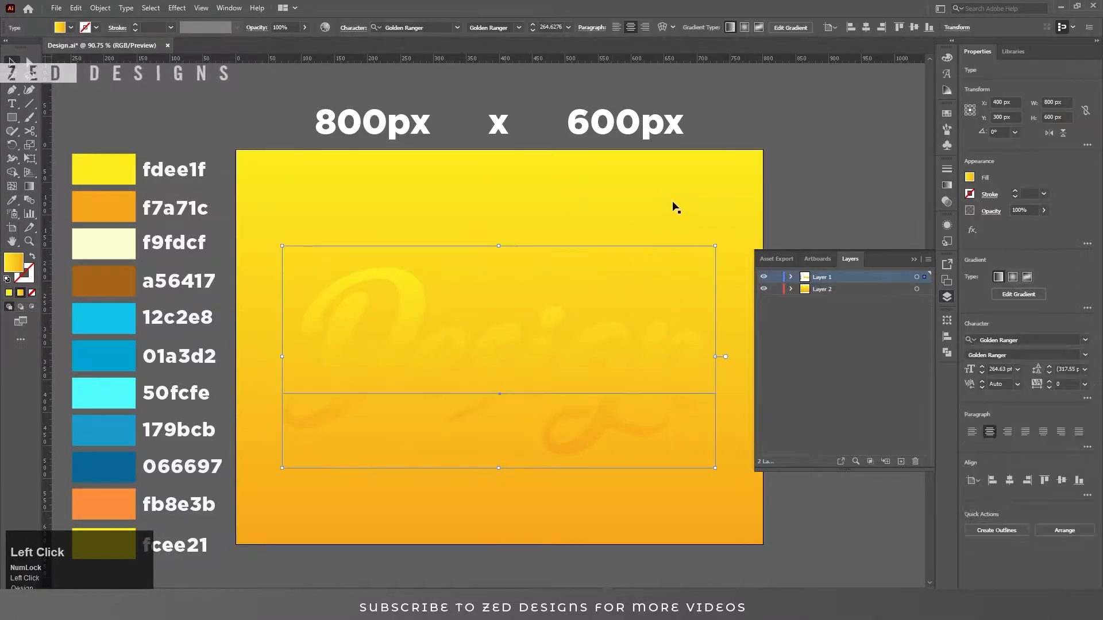
left_click(947, 185)
left_click(874, 182)
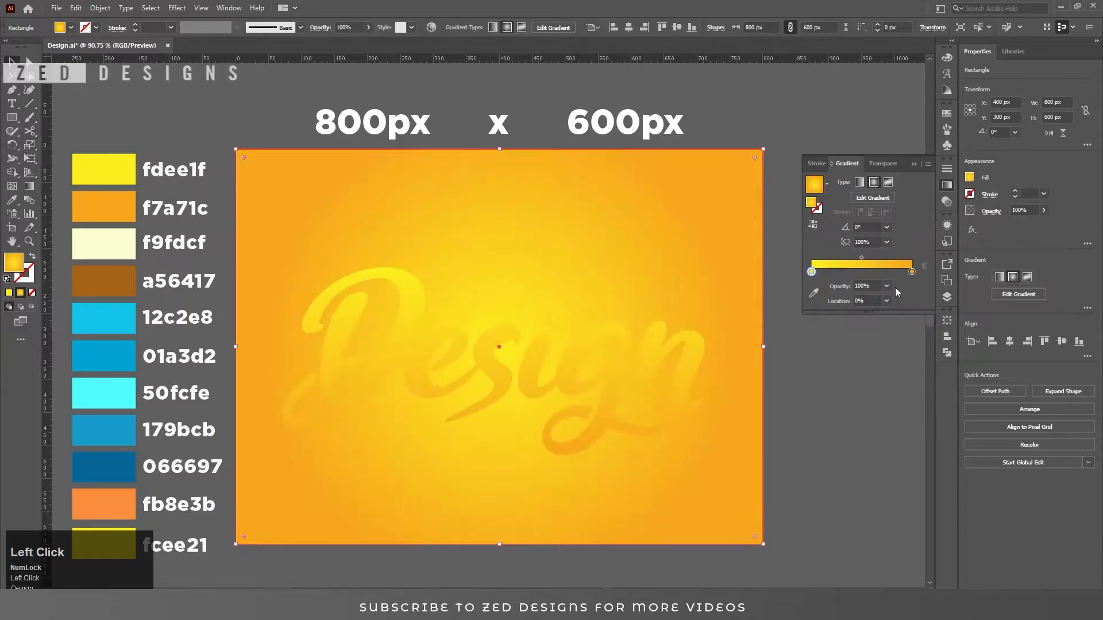
left_click(911, 272)
left_click(813, 293)
left_click(92, 499)
left_click(811, 258)
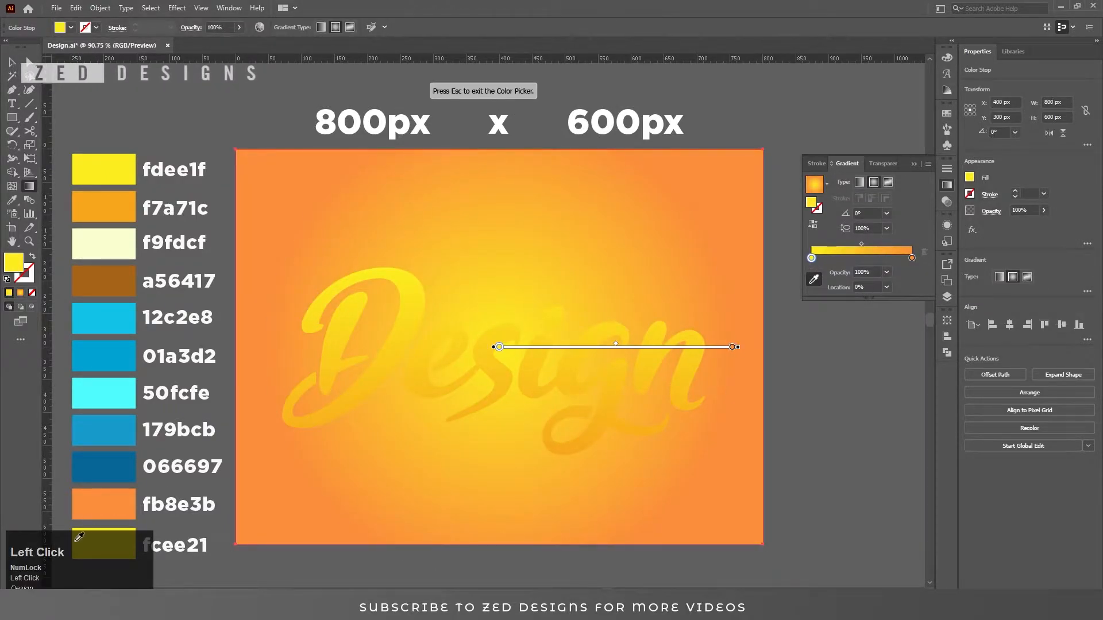
key("v")
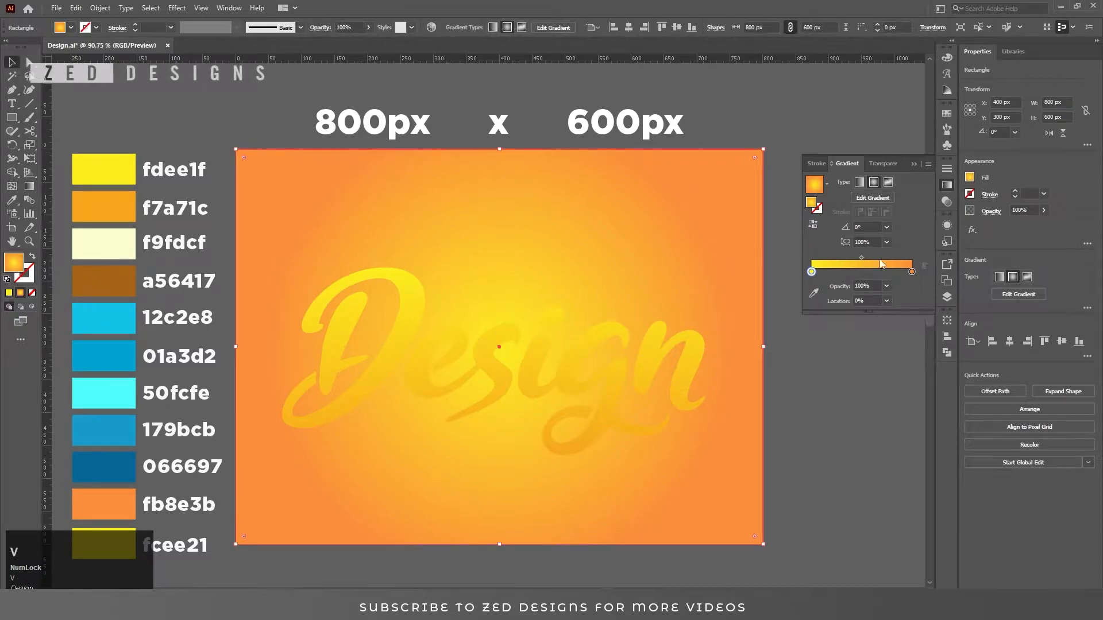
Move the background gradient's center to the artboard's upper-right area, widen its radius beyond the artboard, and deselect the rectangle
key("g")
mouse_move(538, 344)
left_mouse_down()
mouse_move(584, 333)
mouse_move(745, 215)
left_mouse_up()
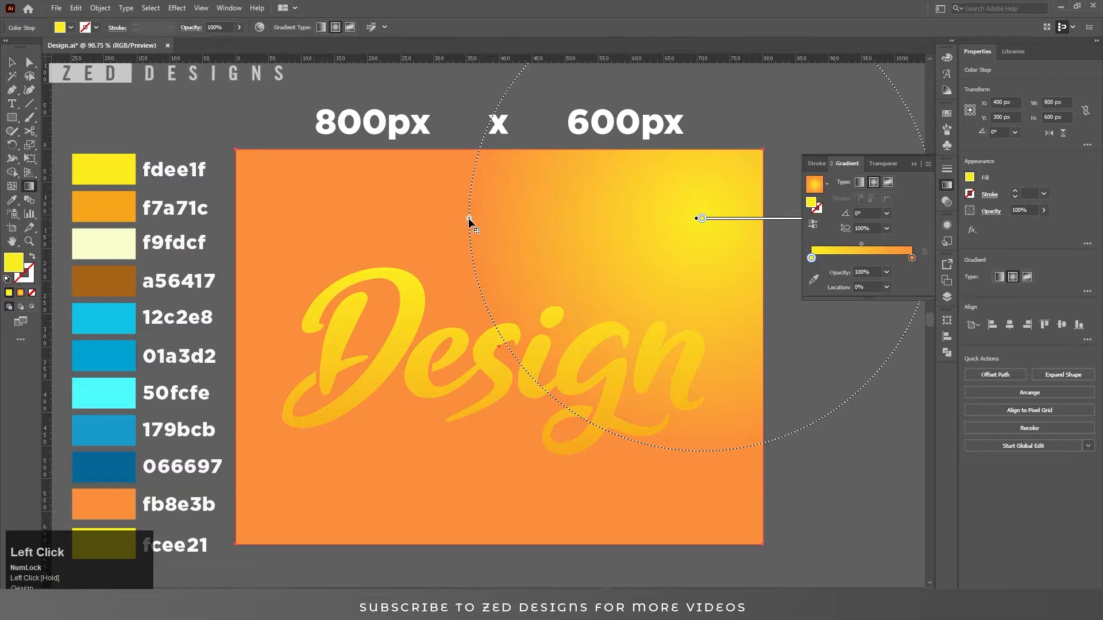
left_click(501, 279, "ctrl+alt")
left_click(632, 277)
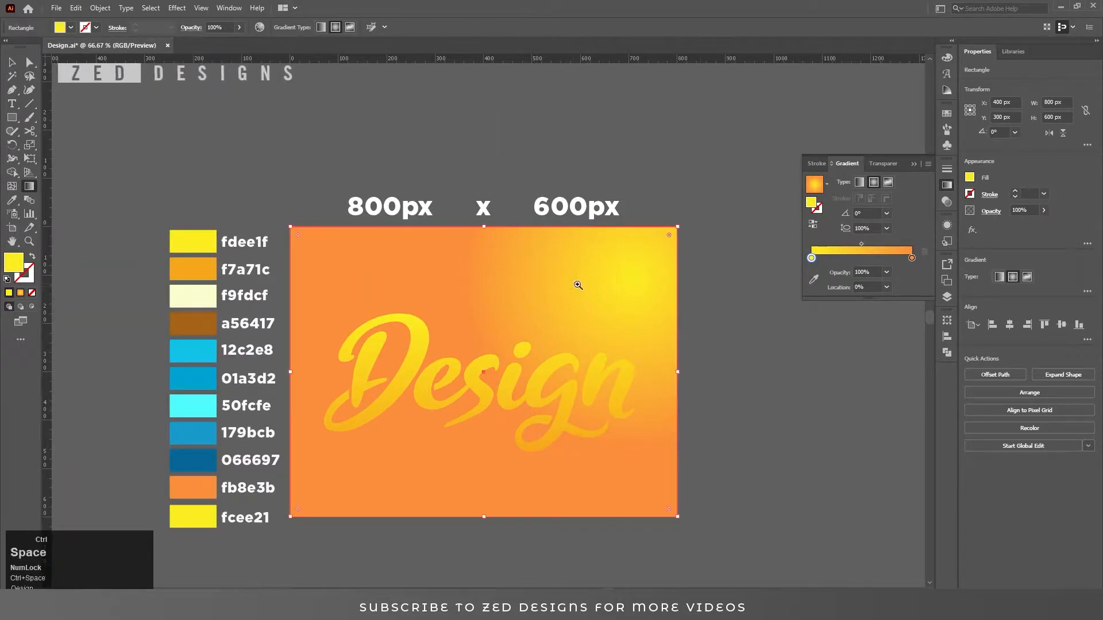
left_click(576, 284, "ctrl+alt")
left_click_drag(658, 316, 733, 317)
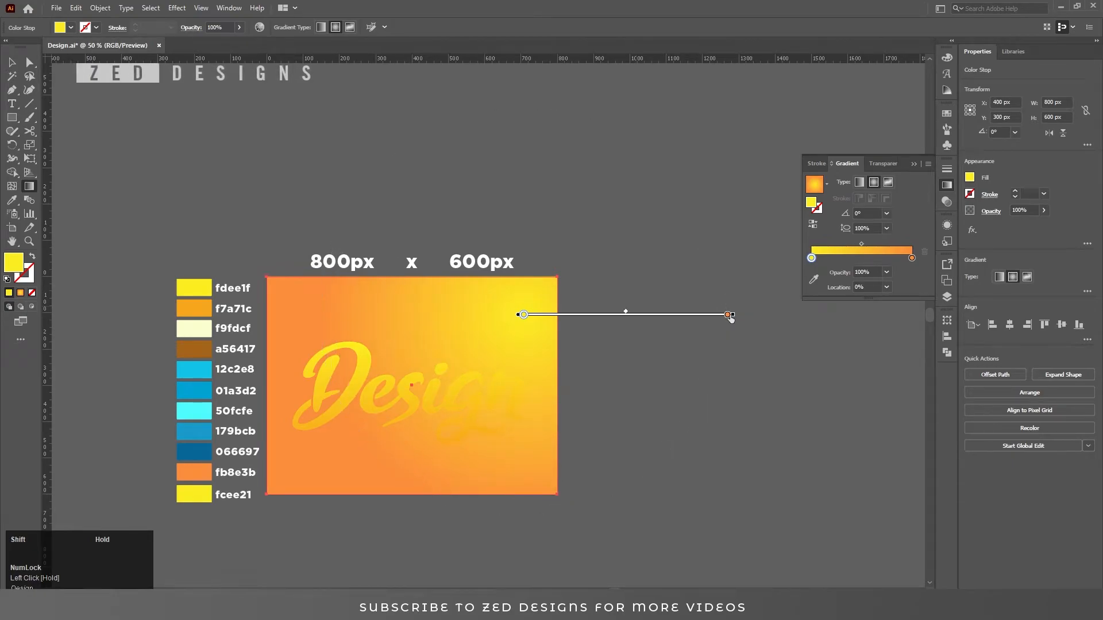
key("v")
left_click(647, 372)
Add a second fill to the "Design" text's appearance
left_click_drag(337, 422, 467, 419)
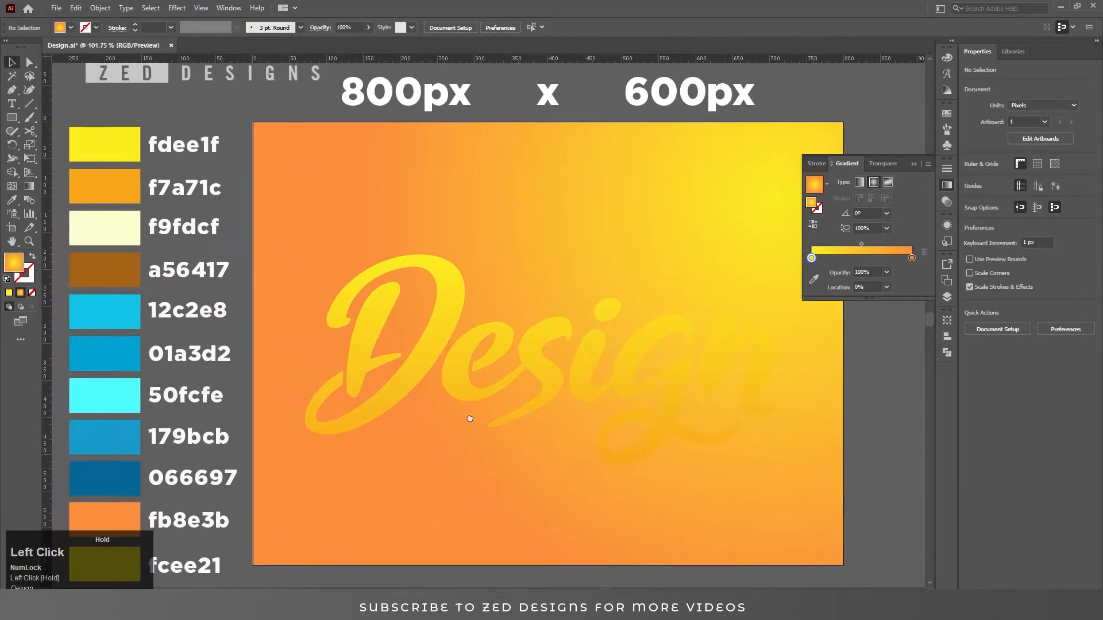
left_click(541, 377)
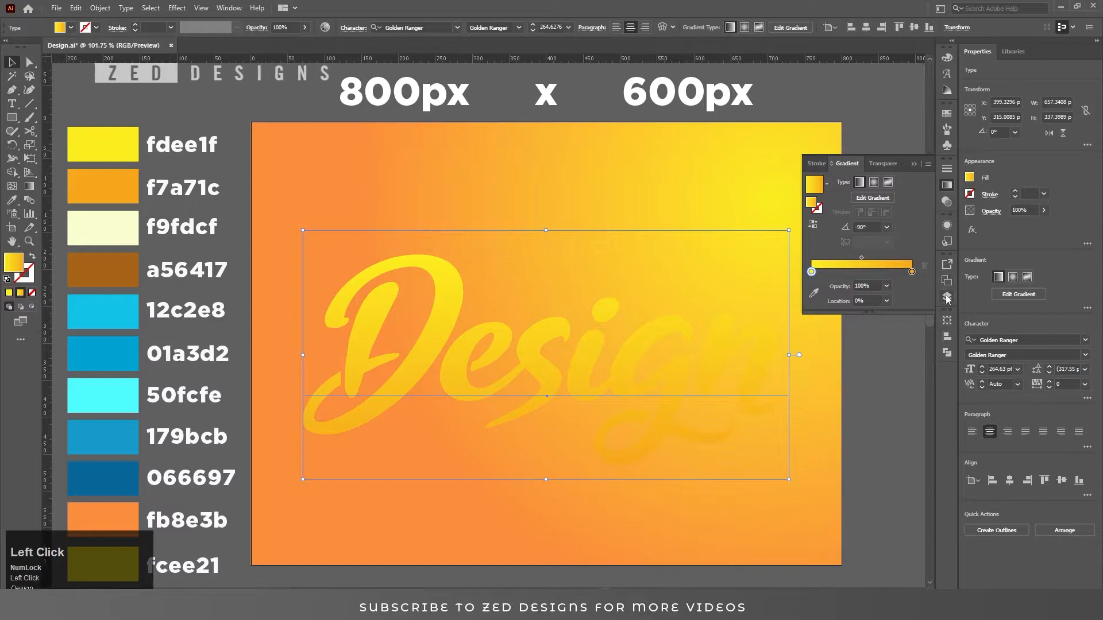
left_click(948, 226)
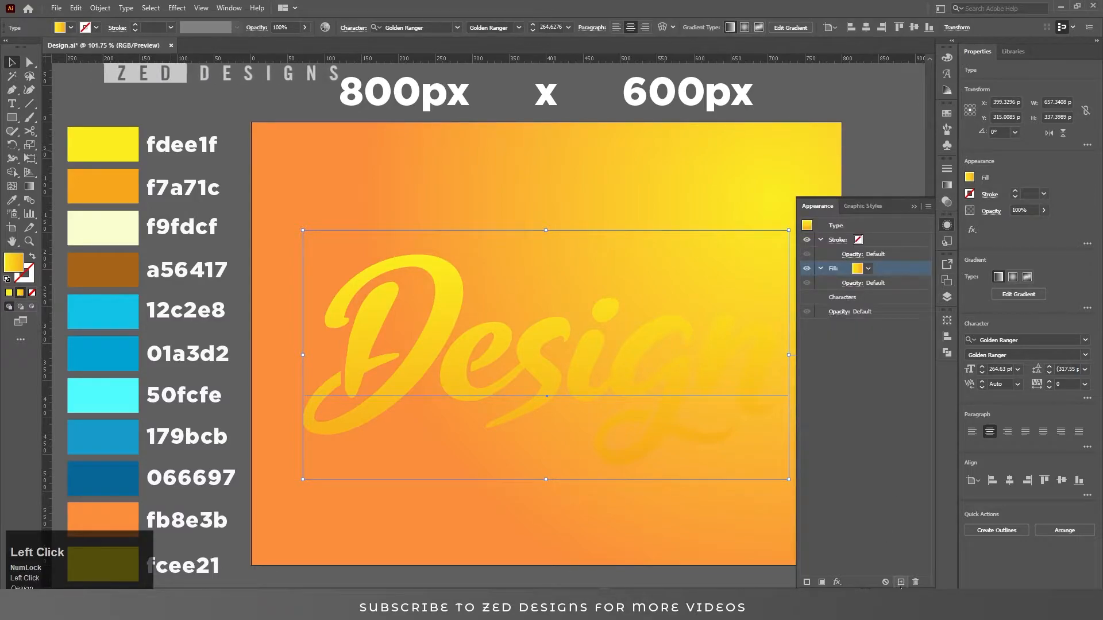
left_click(900, 582)
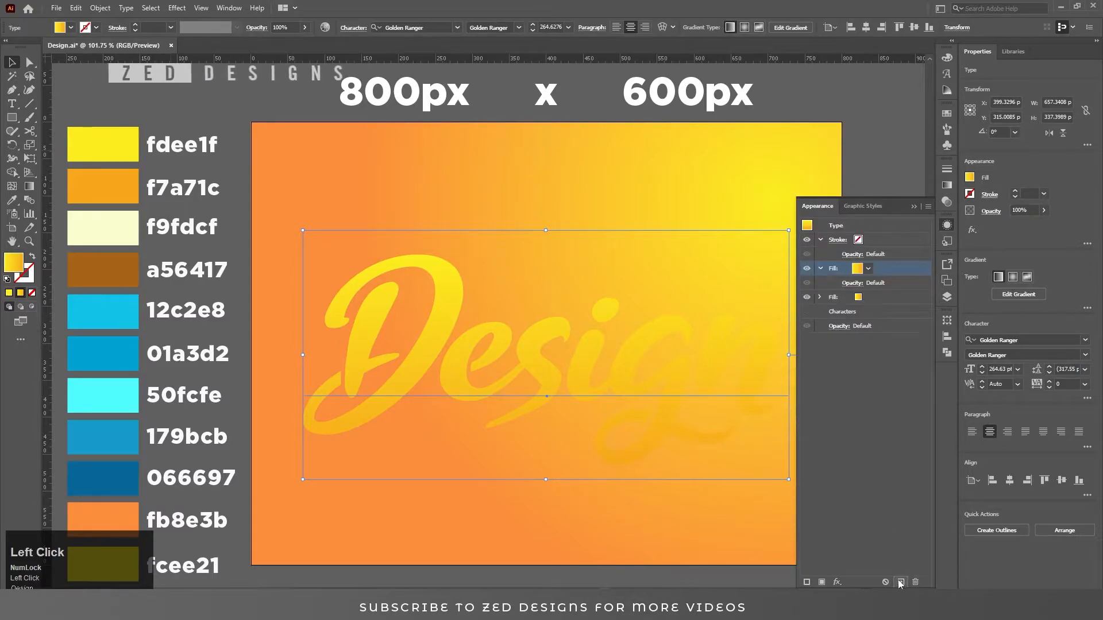
Set the end color stop of the "Design" text's lower gradient fill to the f9fdcf swatch color
left_click(876, 304)
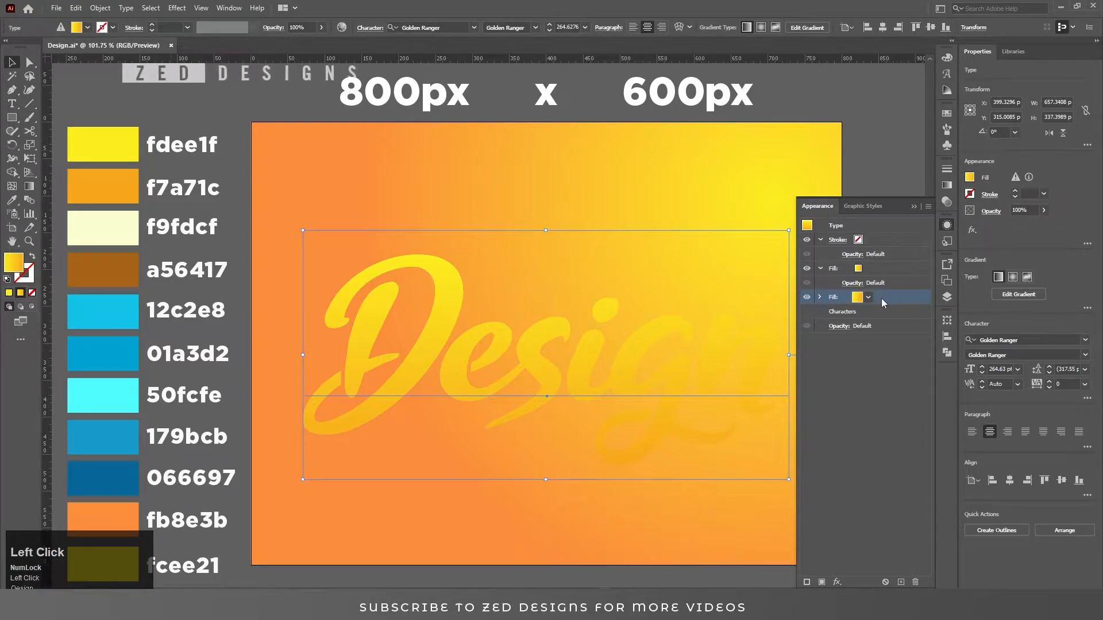
key("i")
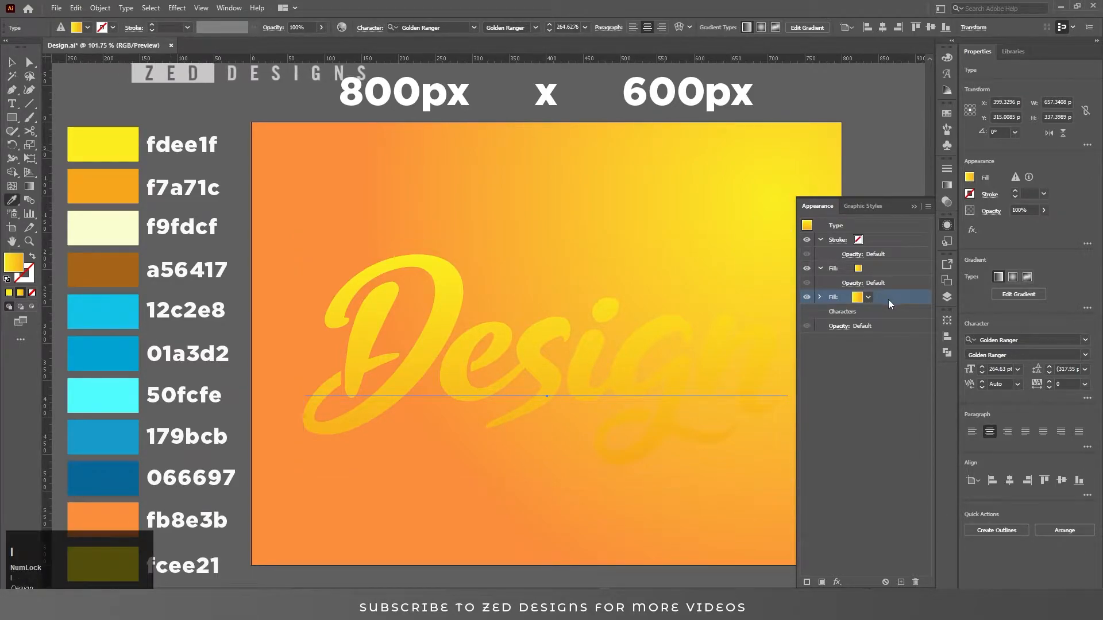
key("v")
left_click(947, 185)
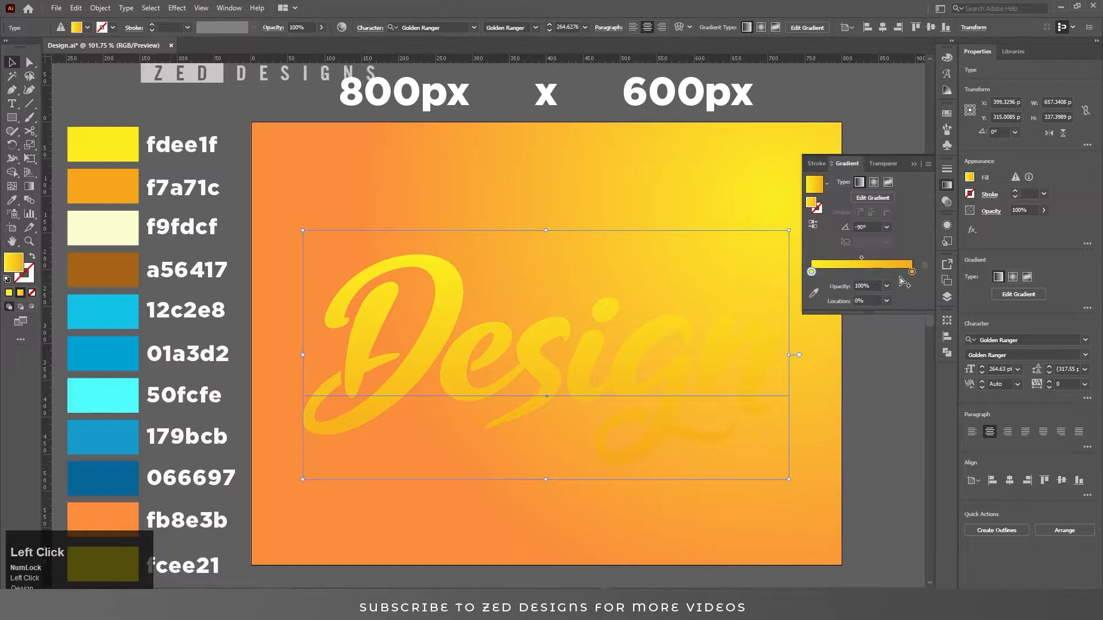
left_click(912, 273)
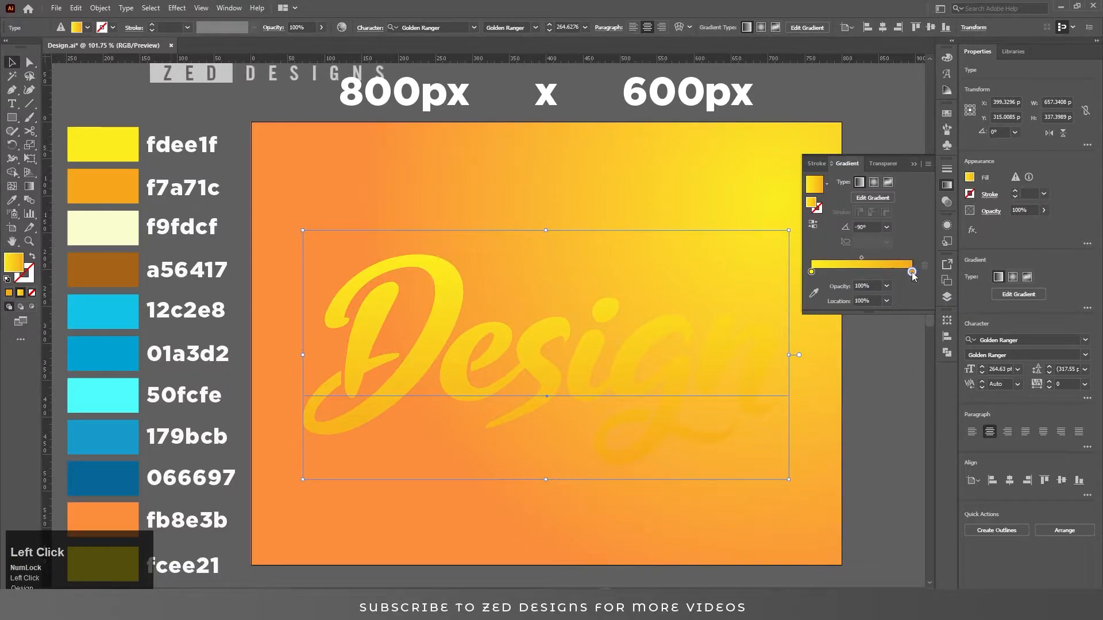
left_click(814, 293)
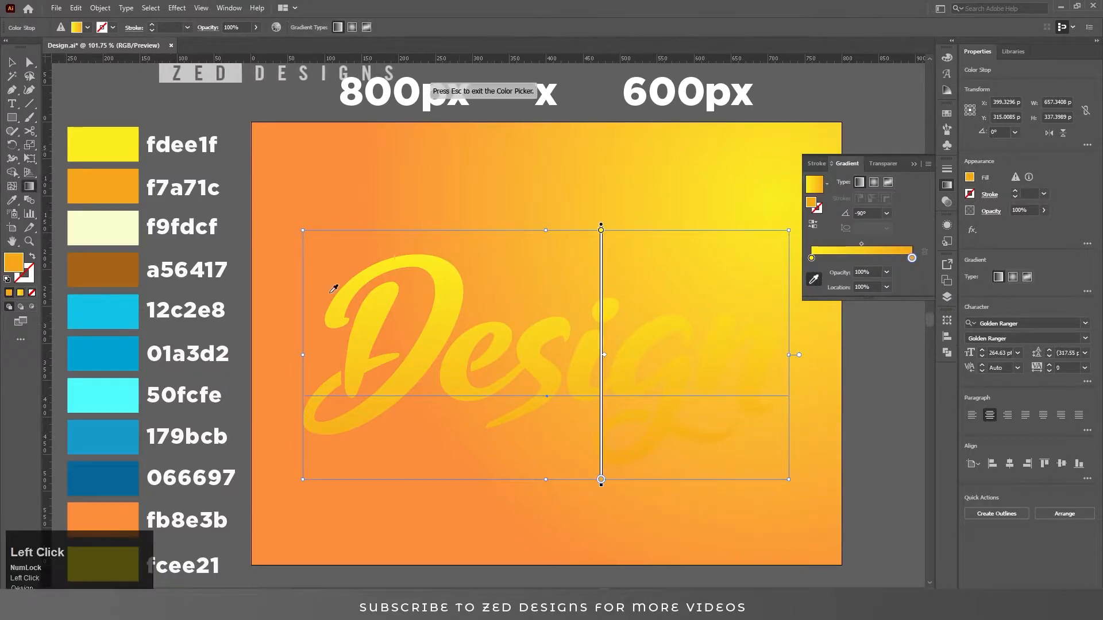
left_click(120, 225)
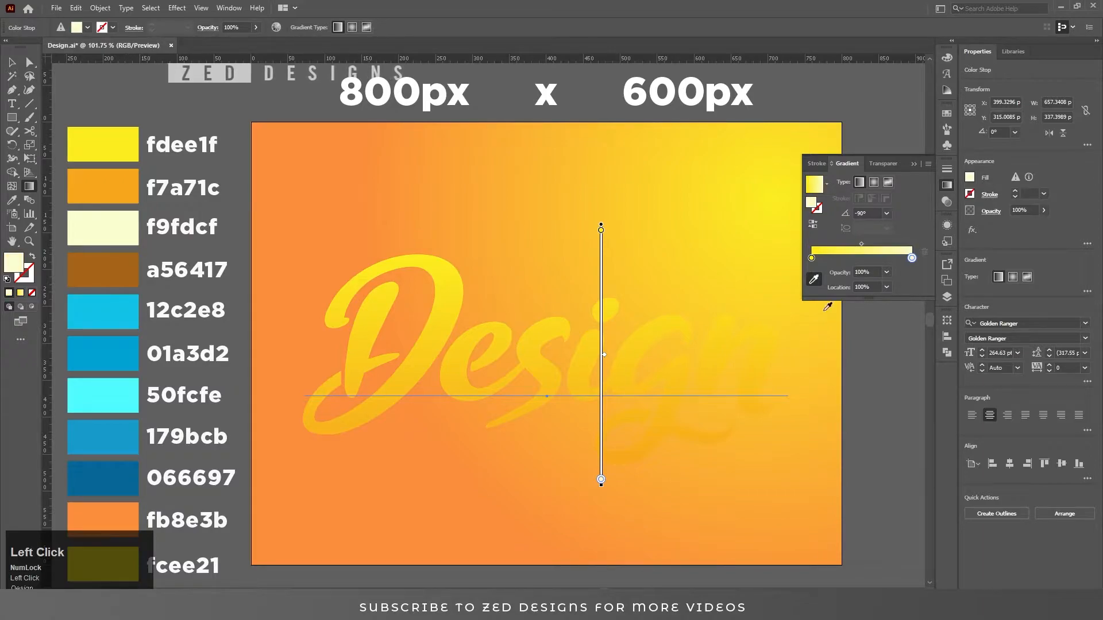
Set the starting color stop of the lower fill's gradient to white and return to the Selection tool
left_click(811, 259)
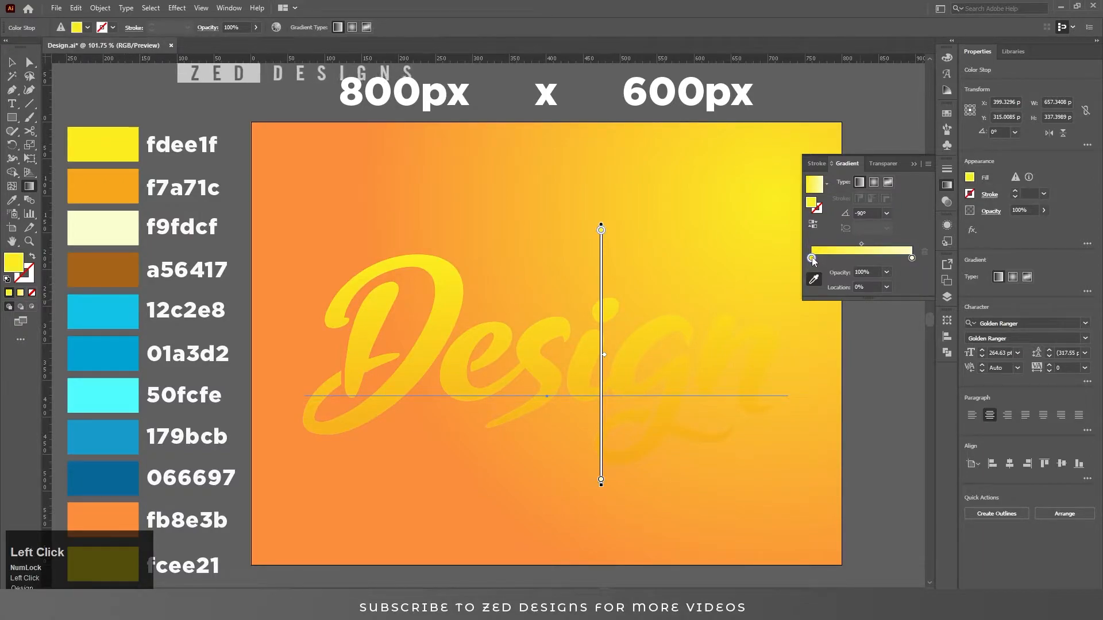
double_click(812, 258)
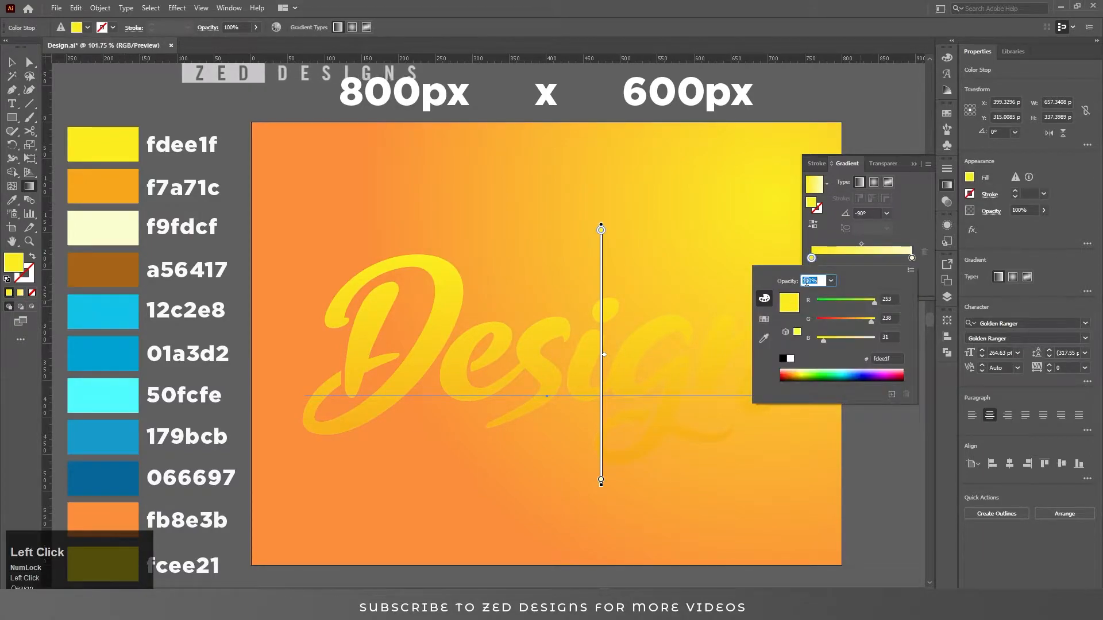
left_click(764, 319)
left_click(780, 294)
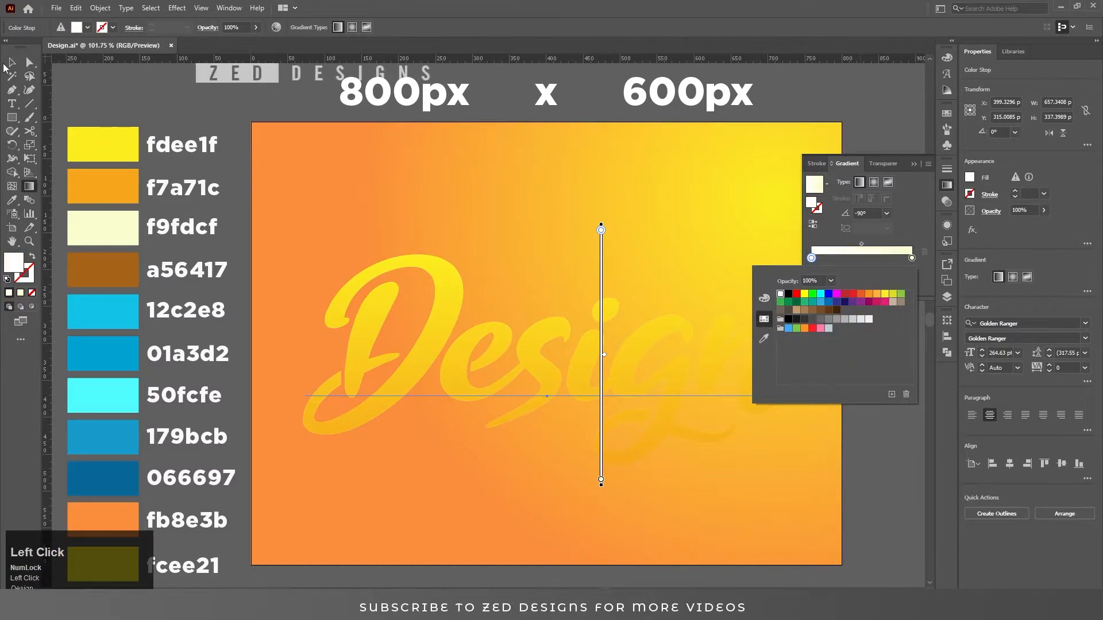
left_click(18, 65)
left_click(12, 64)
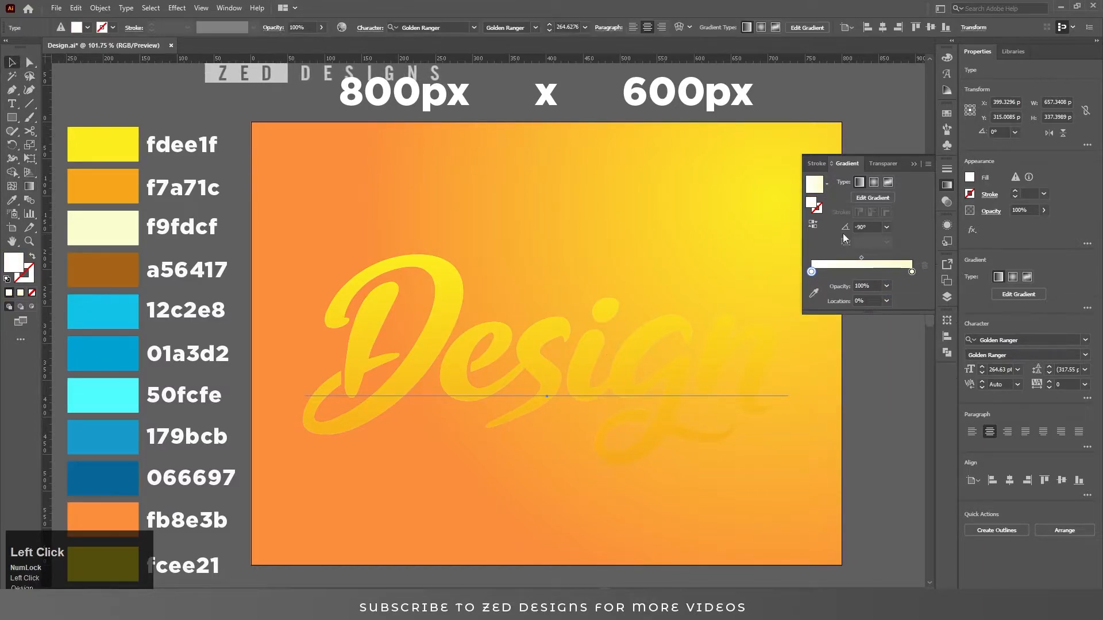
Apply a Transform effect to the cream gradient fill with a vertical move of -5 px
left_click(947, 227)
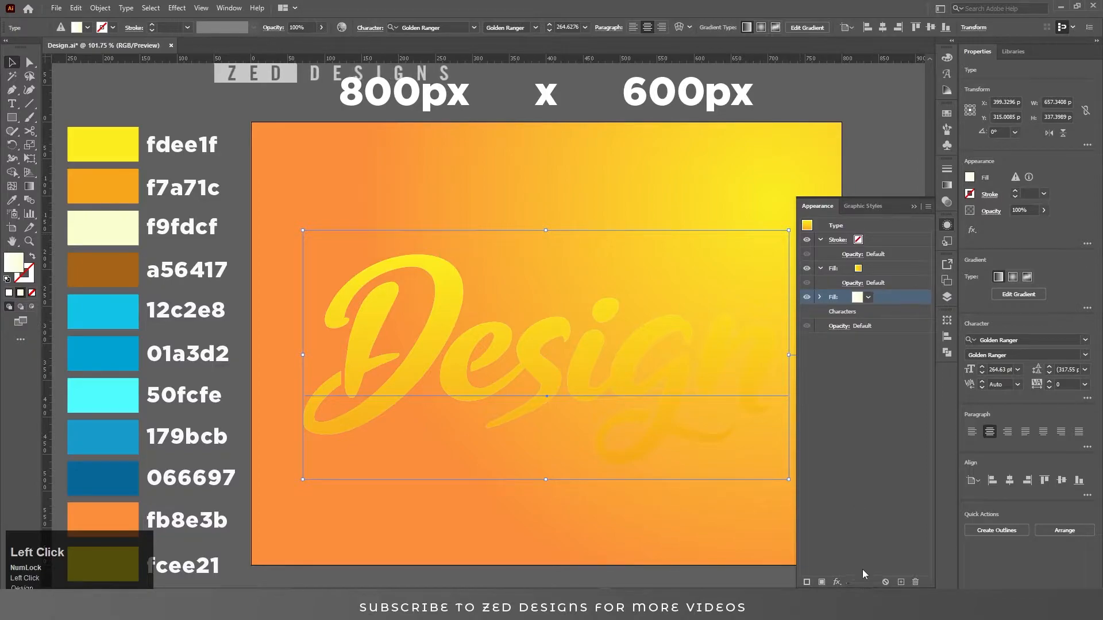
left_click(837, 582)
mouse_move(856, 348)
left_click(980, 387)
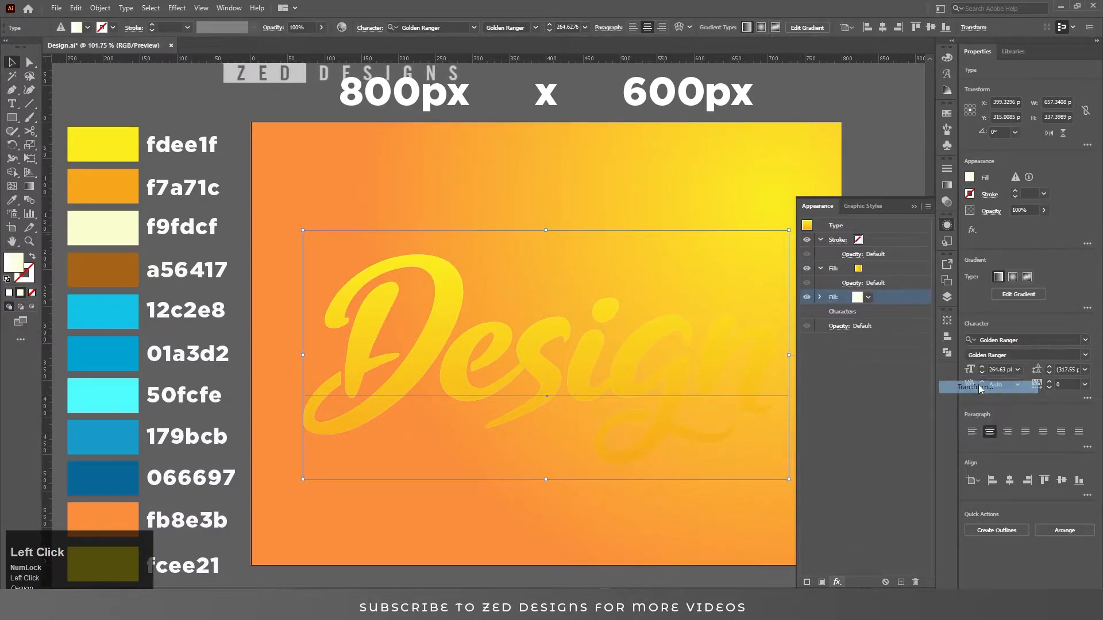
key("Tab")
key("Tab")
key("Tab")
type("-3")
key("shift+Tab")
key("shift+Tab")
key("Tab")
key("Tab")
type("-5")
key("Tab")
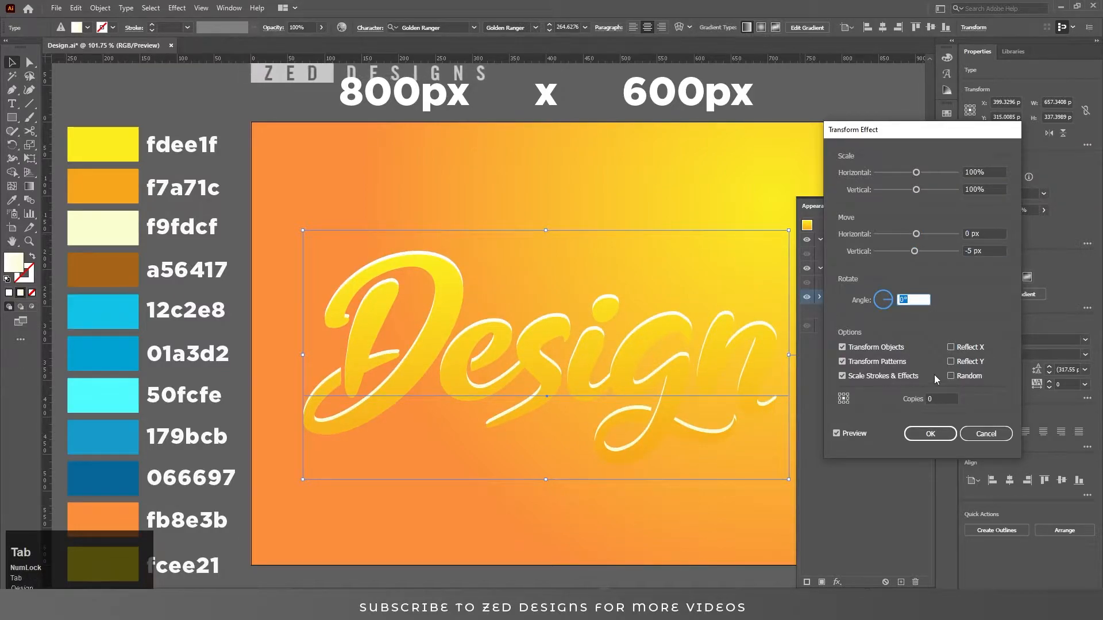
left_click(940, 431)
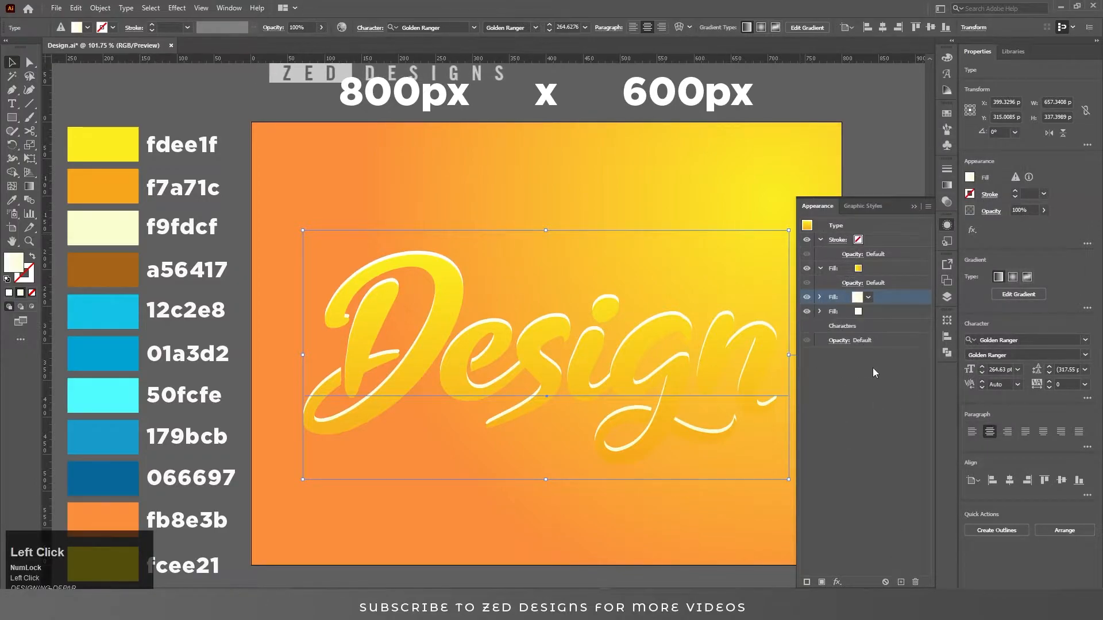
Duplicate the yellow gradient fill and place the copy below the cream fill in the text's appearance
left_click(884, 274)
left_click(901, 583)
left_click(885, 297)
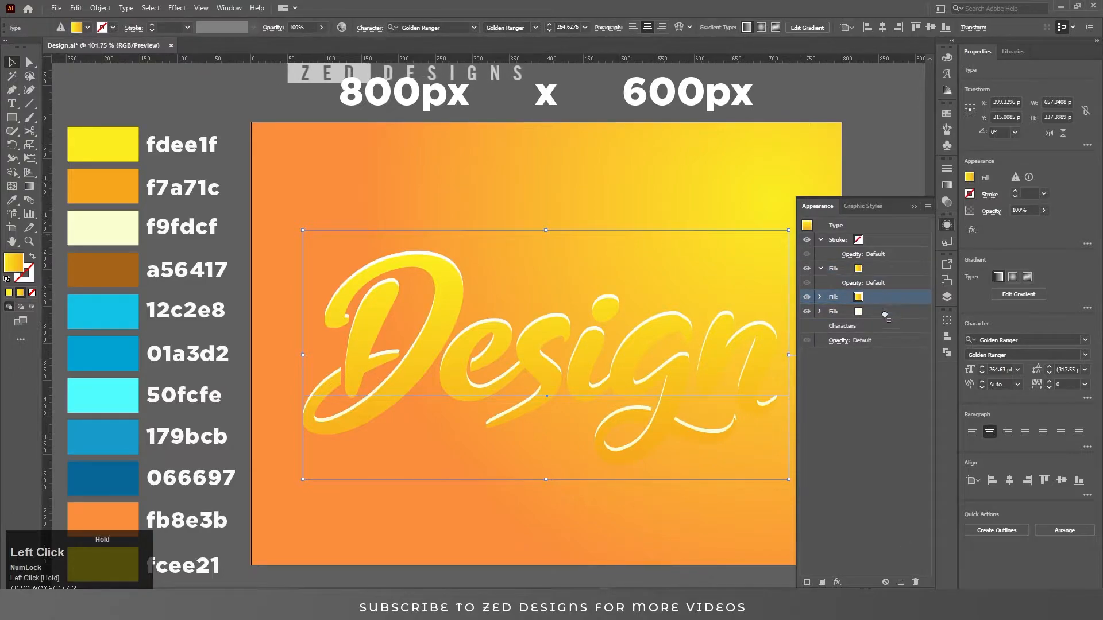
left_click_drag(885, 312, 885, 317)
left_click(882, 312)
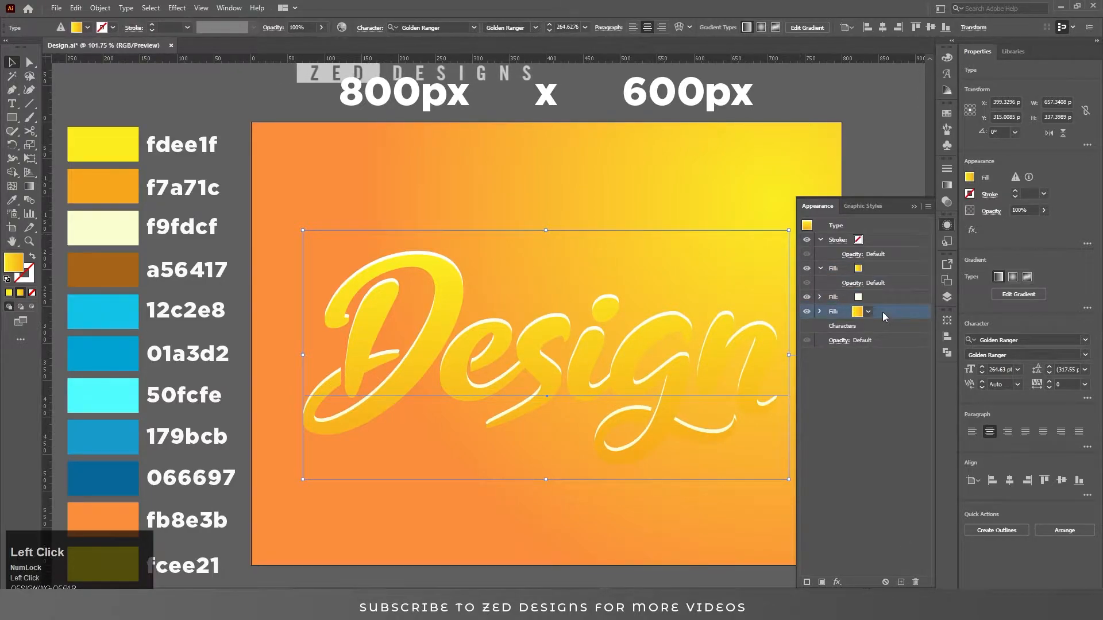
Recolor the bottom fill with the a56417 brown swatch
key("i")
left_click(131, 269)
key("v")
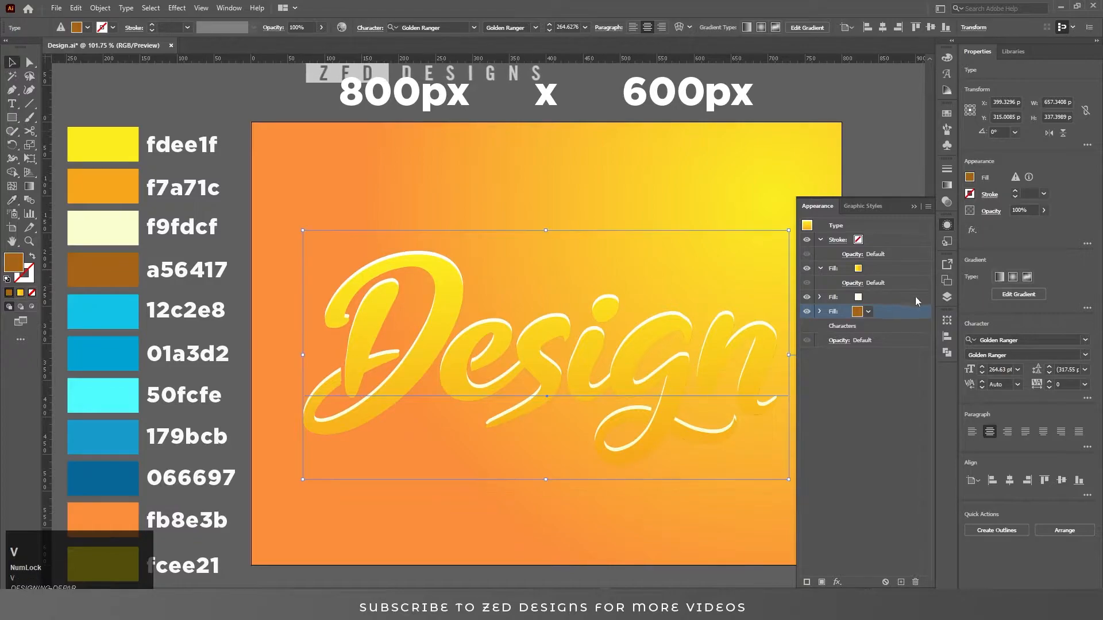
Apply a Transform effect to the brown fill with a vertical move of 5 px
left_click(837, 582)
mouse_move(885, 354)
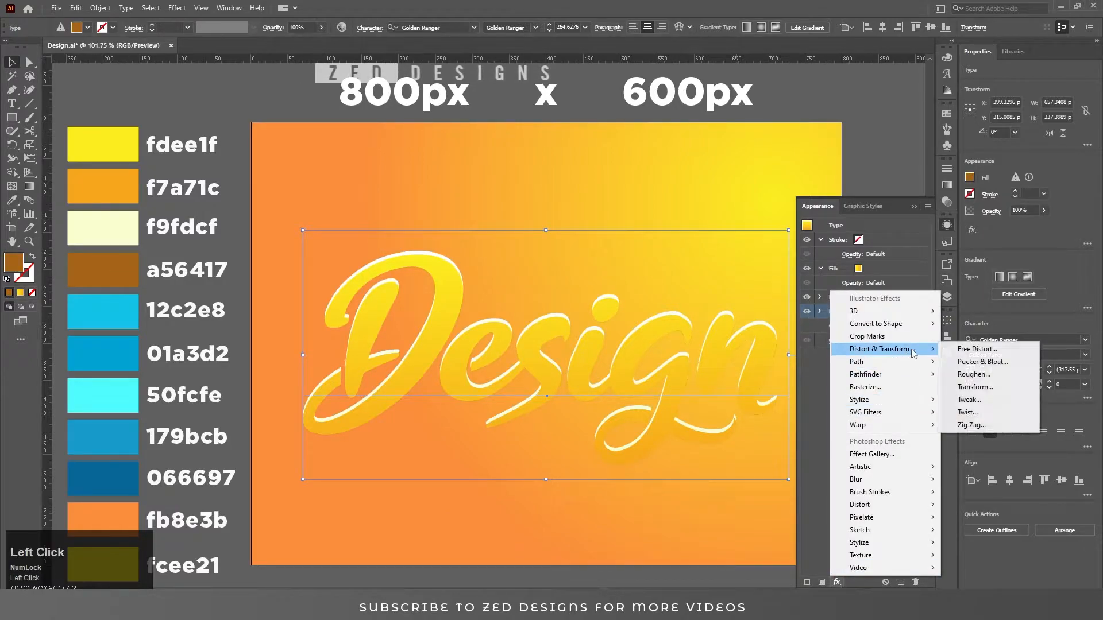
left_click(983, 386)
key("Tab")
key("Tab")
key("Tab")
type("5")
key("Tab")
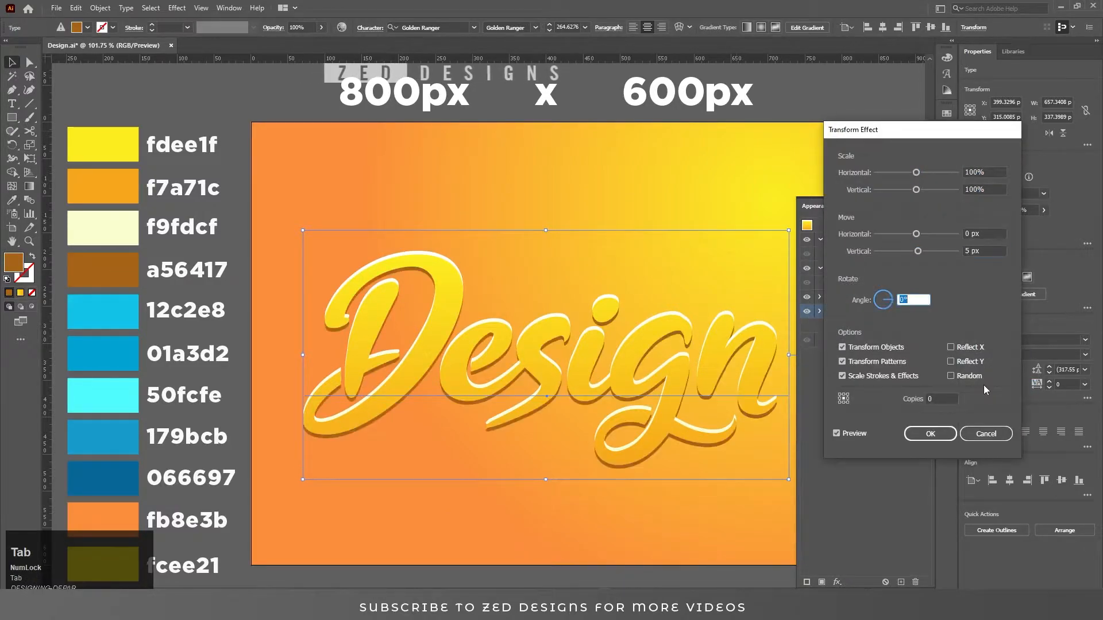
left_click(930, 433)
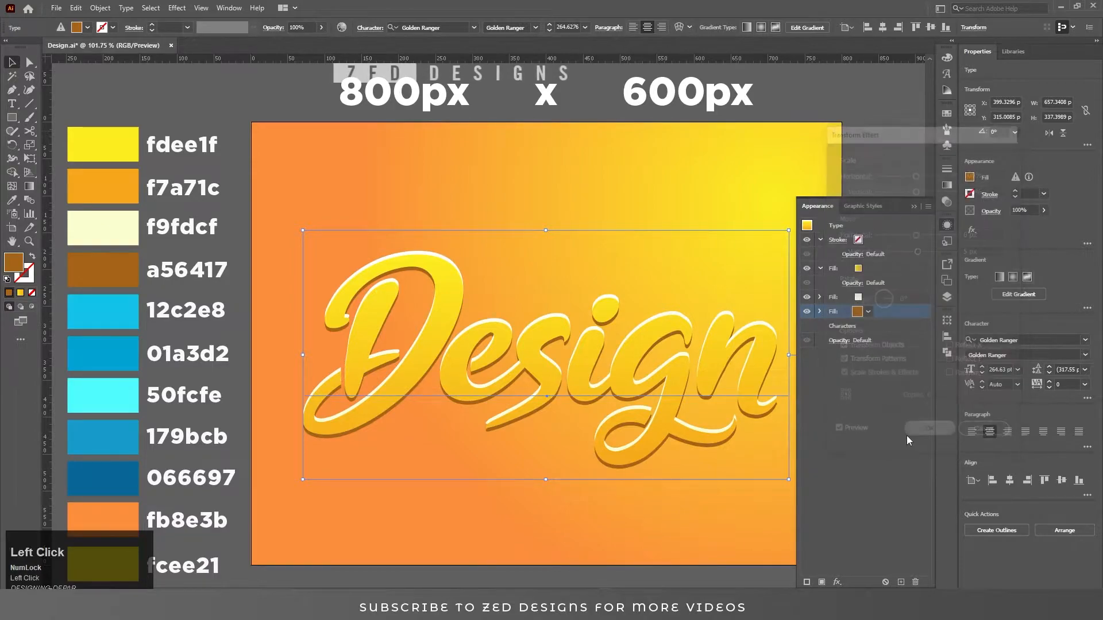
Collapse the top yellow gradient fill's entry and duplicate that fill
left_click(820, 268)
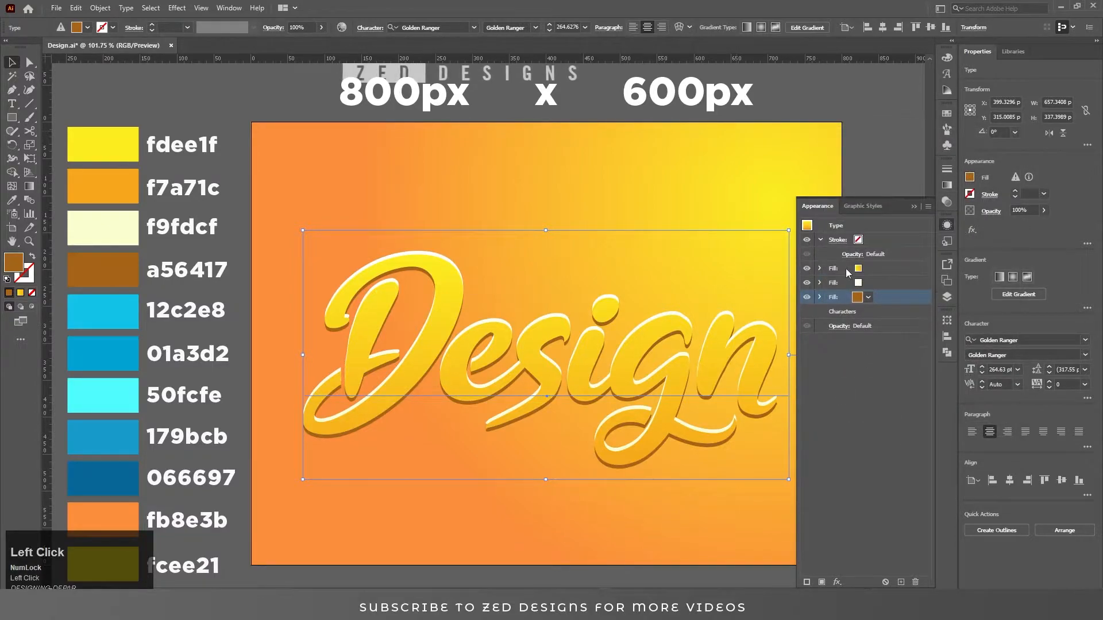
left_click(884, 269)
left_click(901, 582)
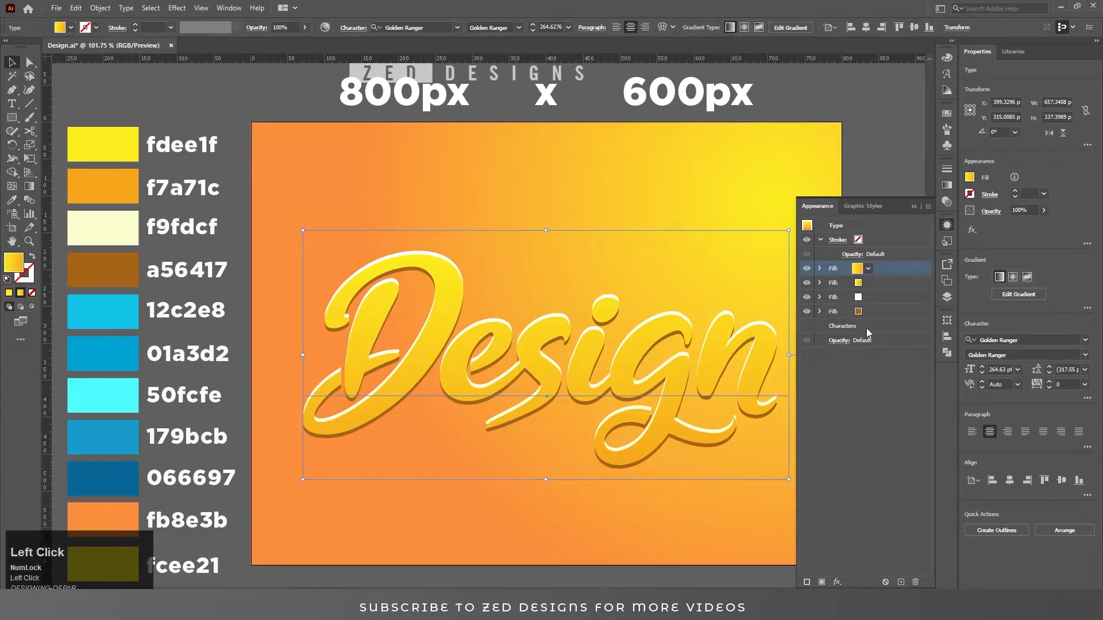
Recolor the lower yellow gradient fill with the 12c2e8 swatch and move it below the brown fill
left_click(881, 287)
key("i")
left_click(119, 315)
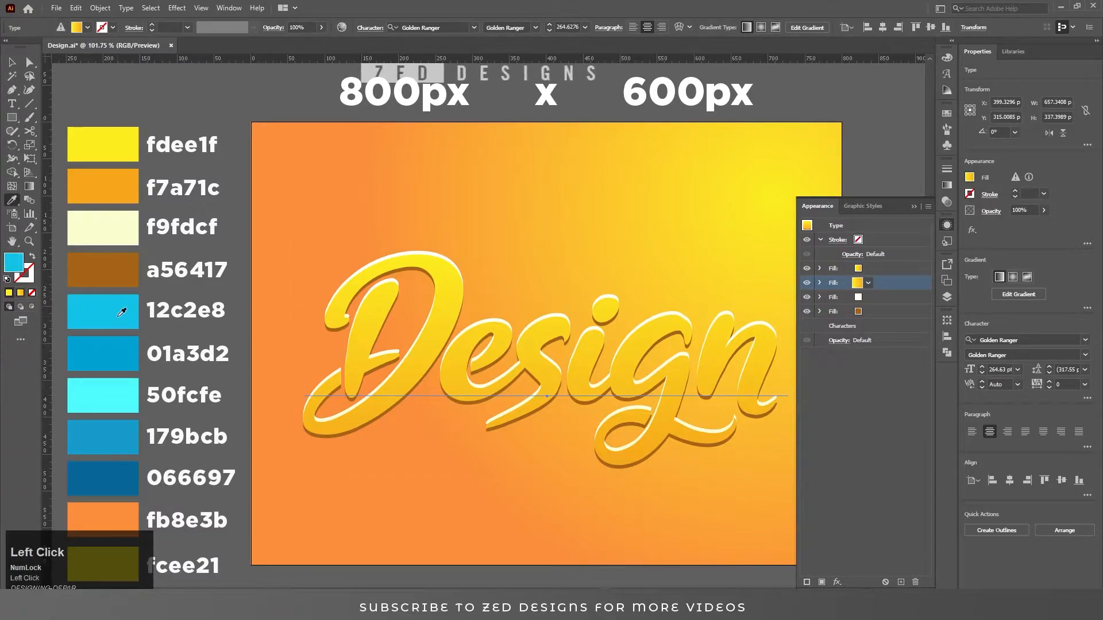
key("v")
left_click_drag(887, 288, 887, 315)
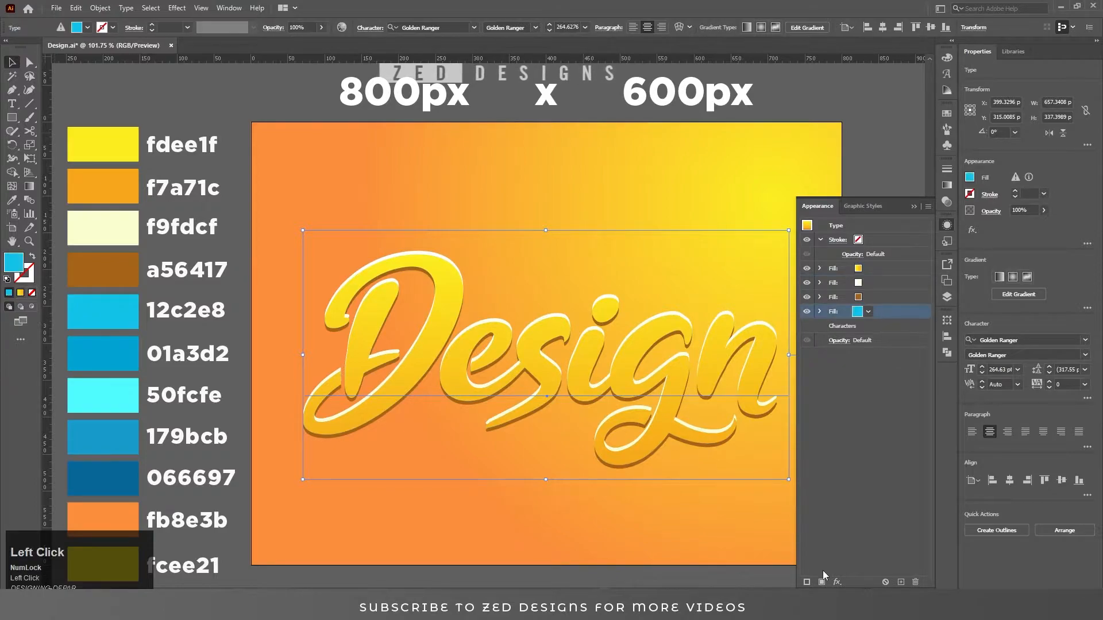
Apply an Offset Path effect of 18 px with miter joins to the 12c2e8 blue fill
left_click(837, 582)
mouse_move(862, 373)
left_click(965, 360)
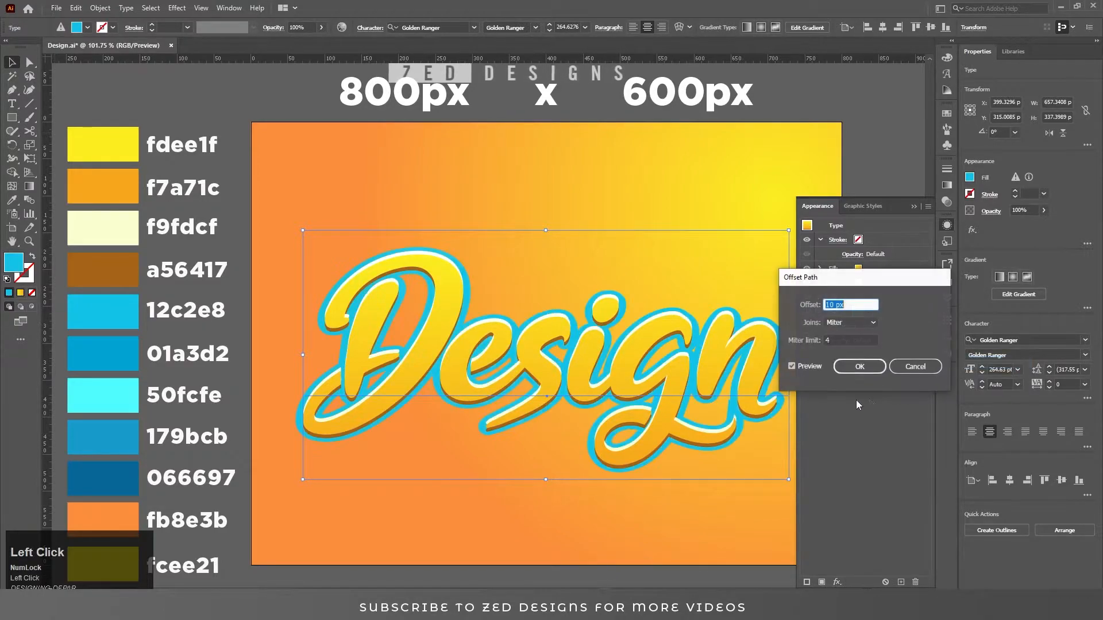
key("Up")
key("Up")
key("Up")
key("Up")
key("Up")
key("Up")
key("Up")
key("Up")
key("Up")
key("Up")
key("Up")
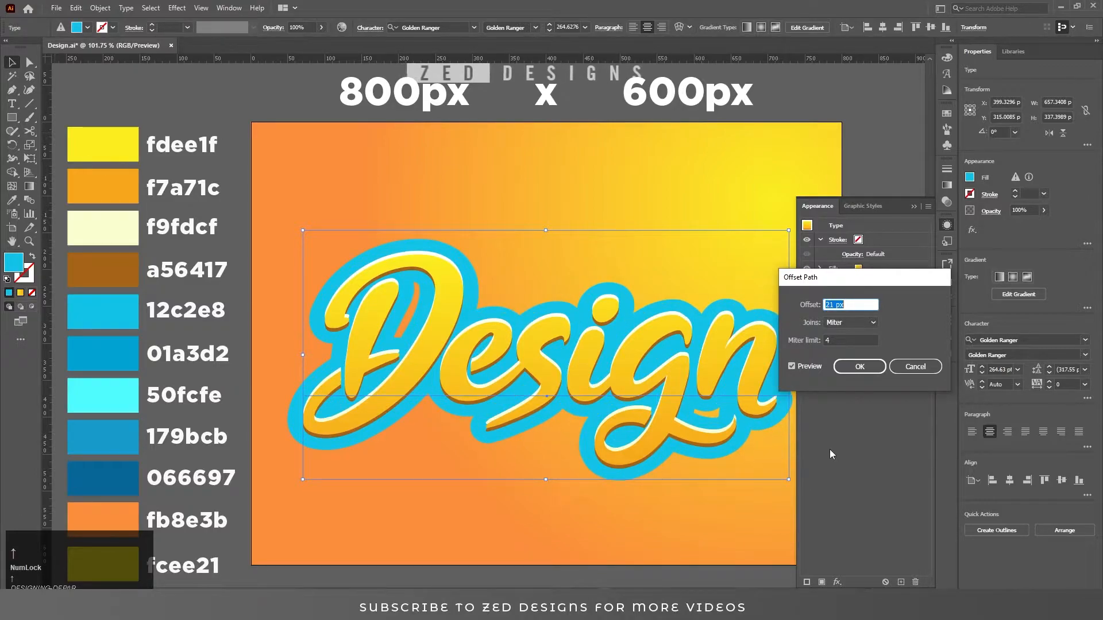
key("Down")
key("Down")
key("Down")
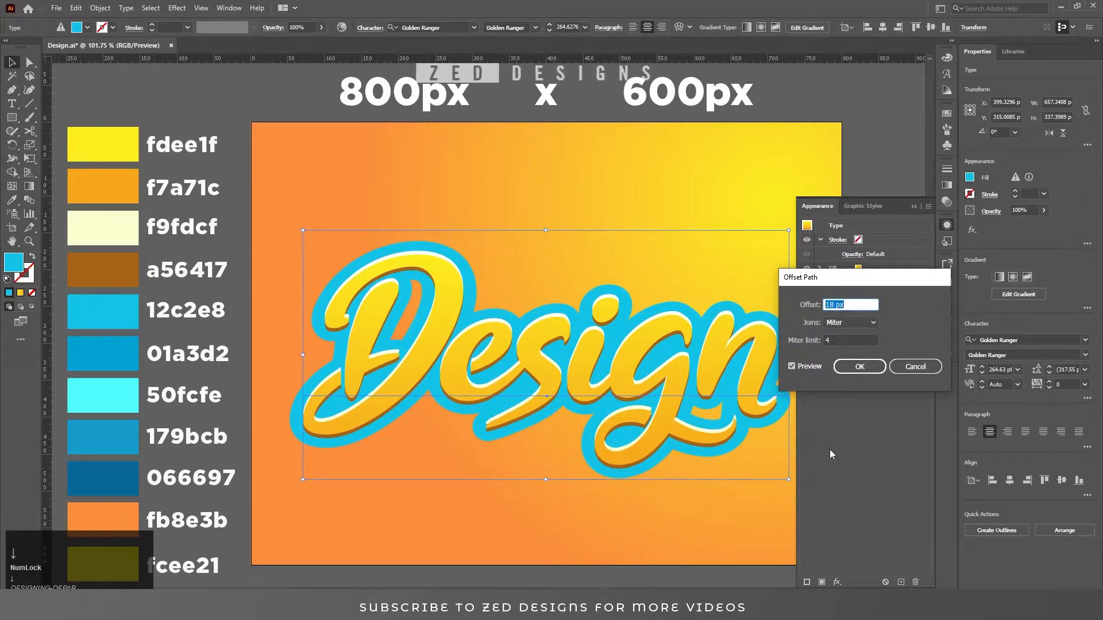
left_click(860, 367)
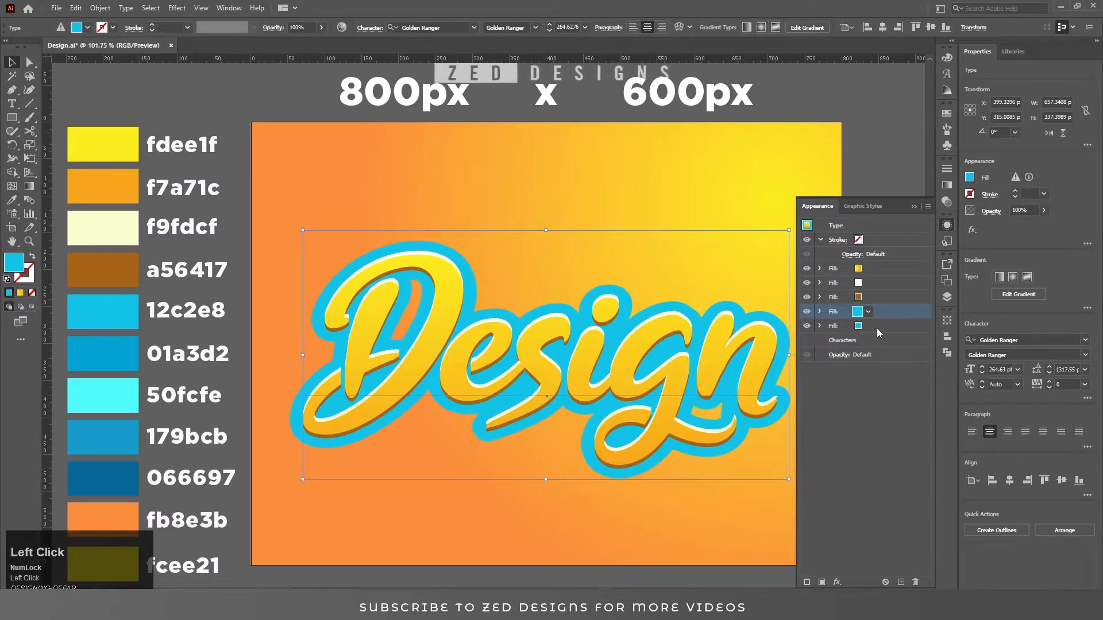
Duplicate the 12c2e8 blue fill and set the lower copy's Offset Path to 22 px
left_click(879, 327)
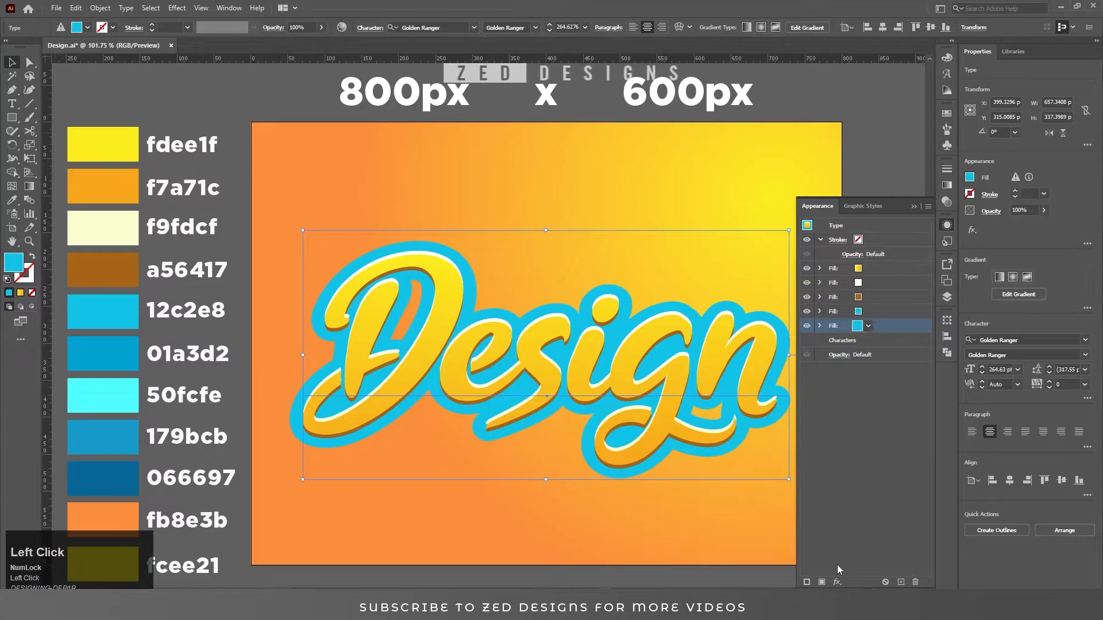
left_click(819, 326)
left_click(852, 341)
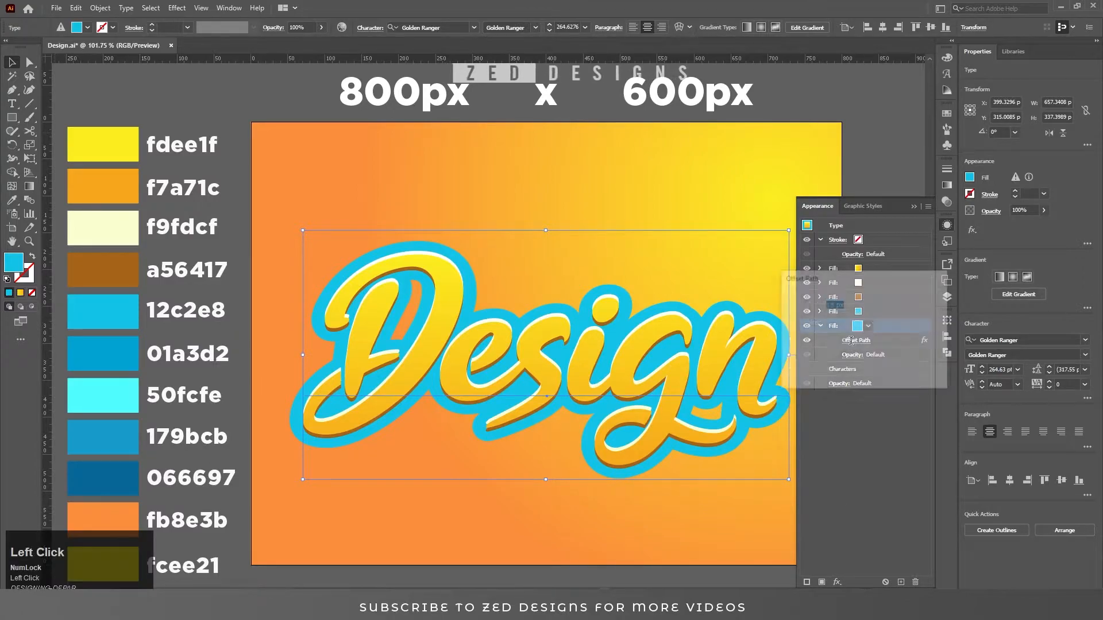
key("Up")
key("Up")
key("Up")
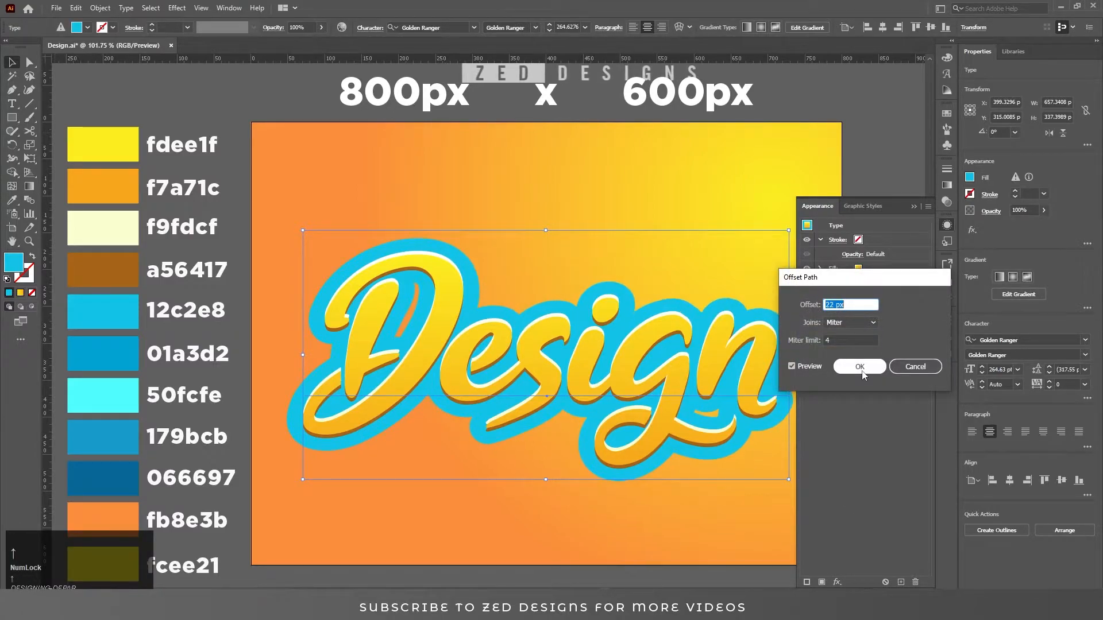
left_click(862, 373)
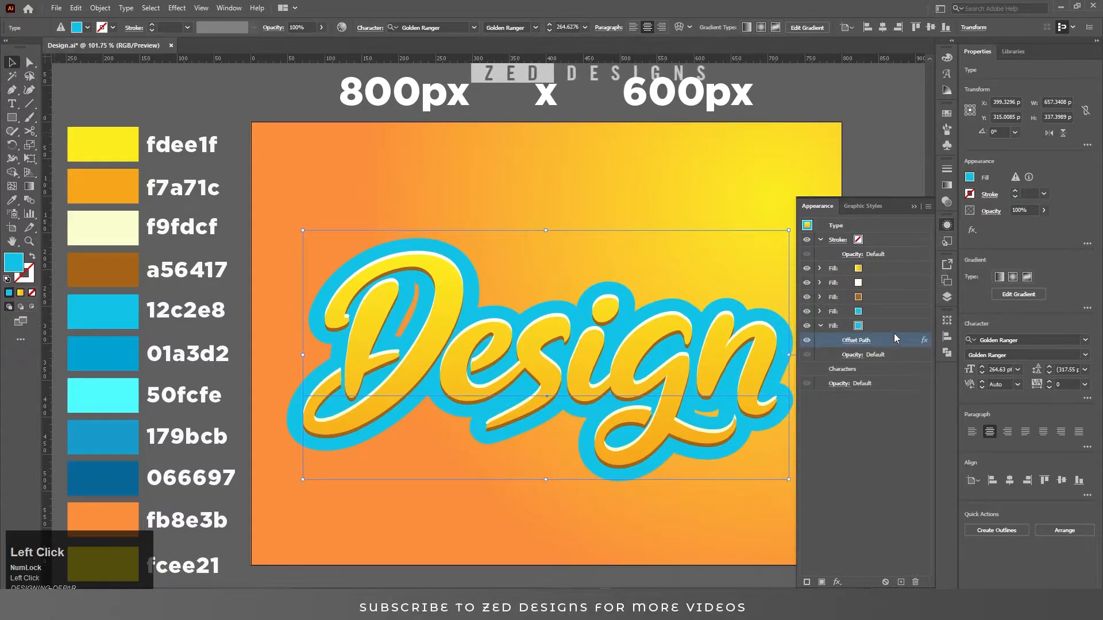
Recolor the bottom 22 px offset fill with a linear gradient from the 179bcb swatch to the 50fcfe swatch
left_click(948, 202)
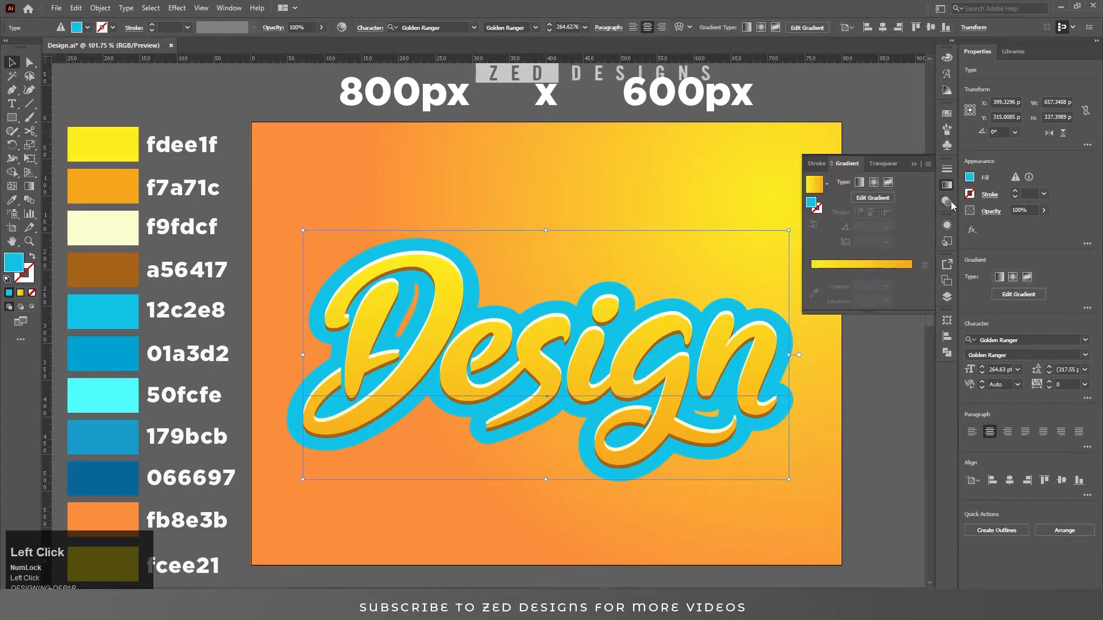
left_click(910, 268)
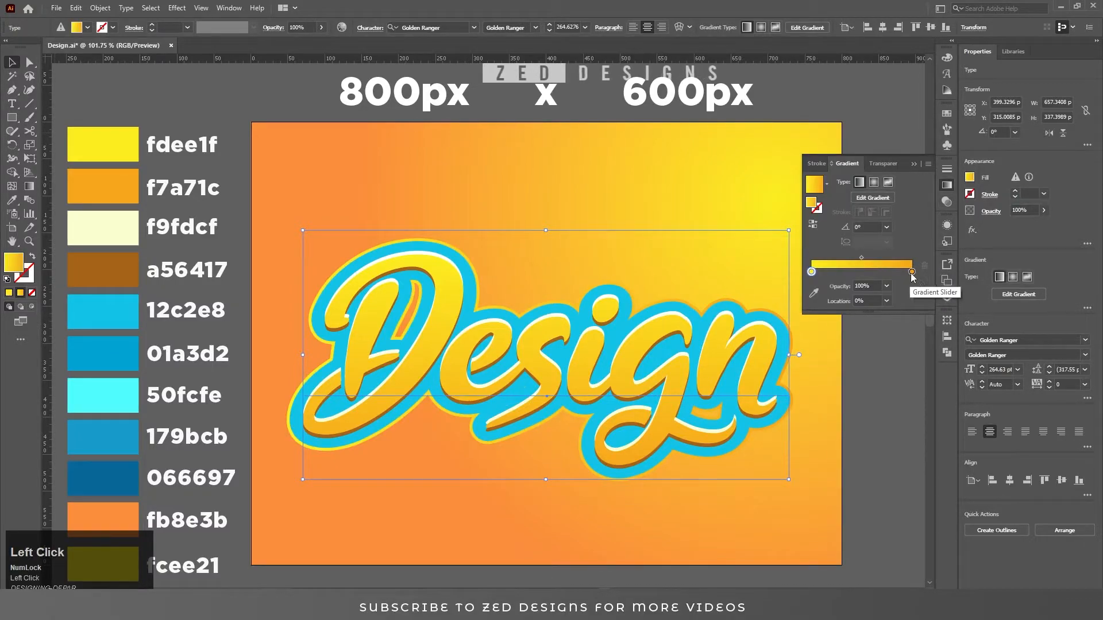
left_click(812, 296)
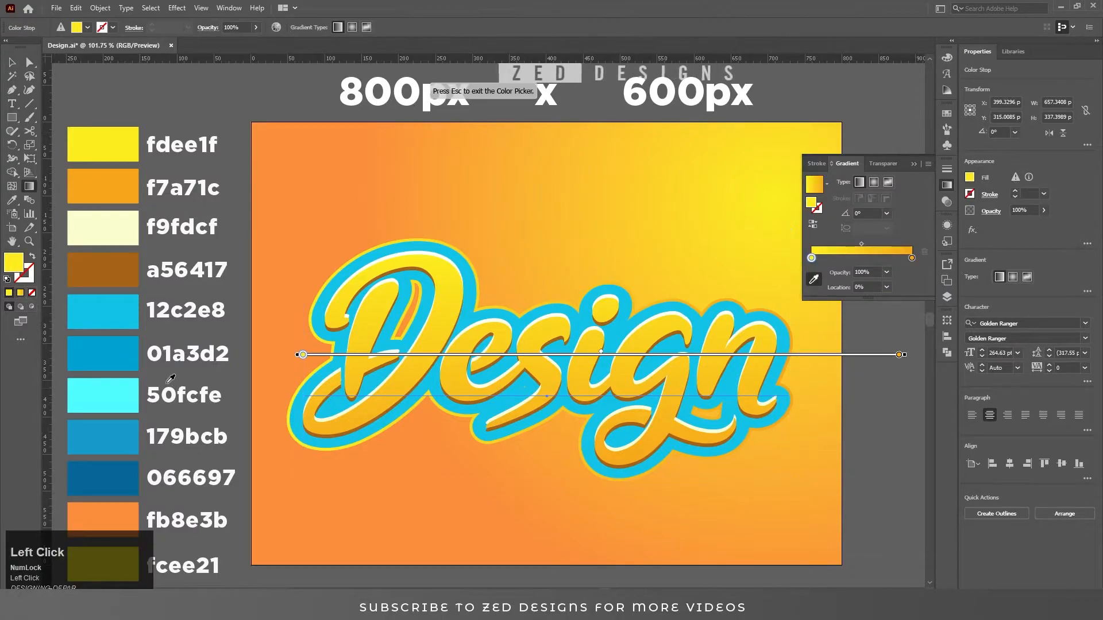
left_click(122, 389)
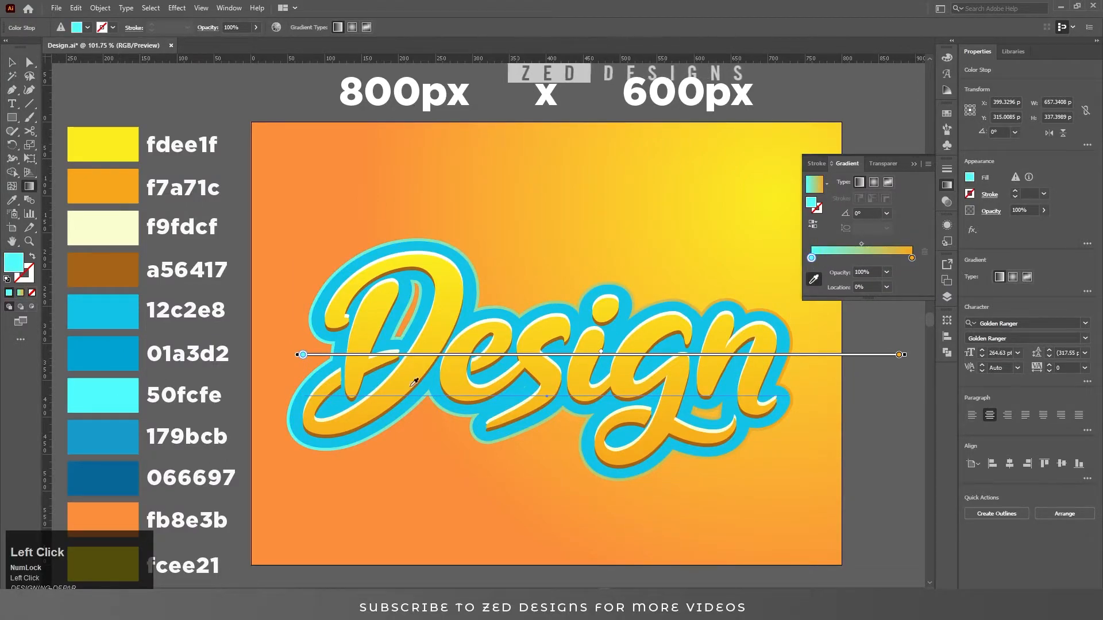
left_click(118, 432)
key("v")
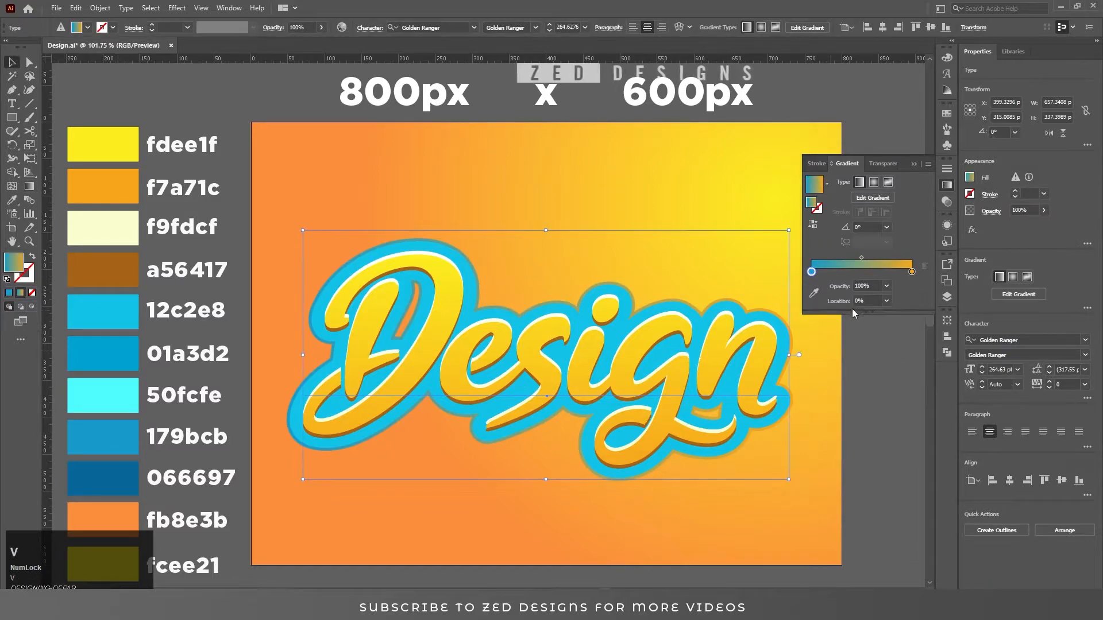
left_click(912, 271)
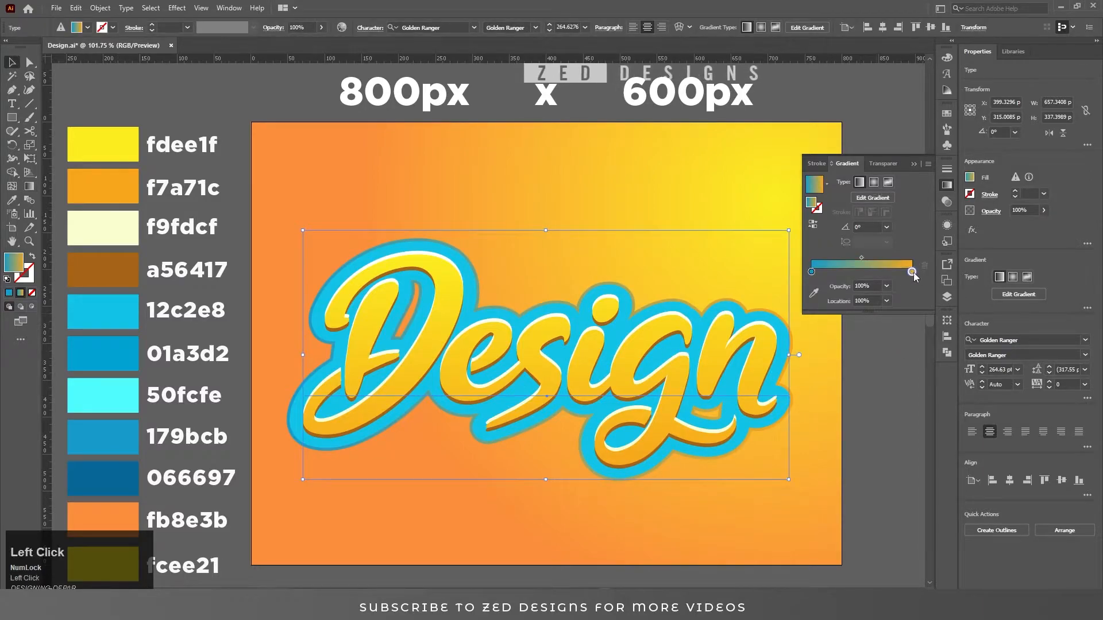
left_click(814, 294)
left_click(107, 394)
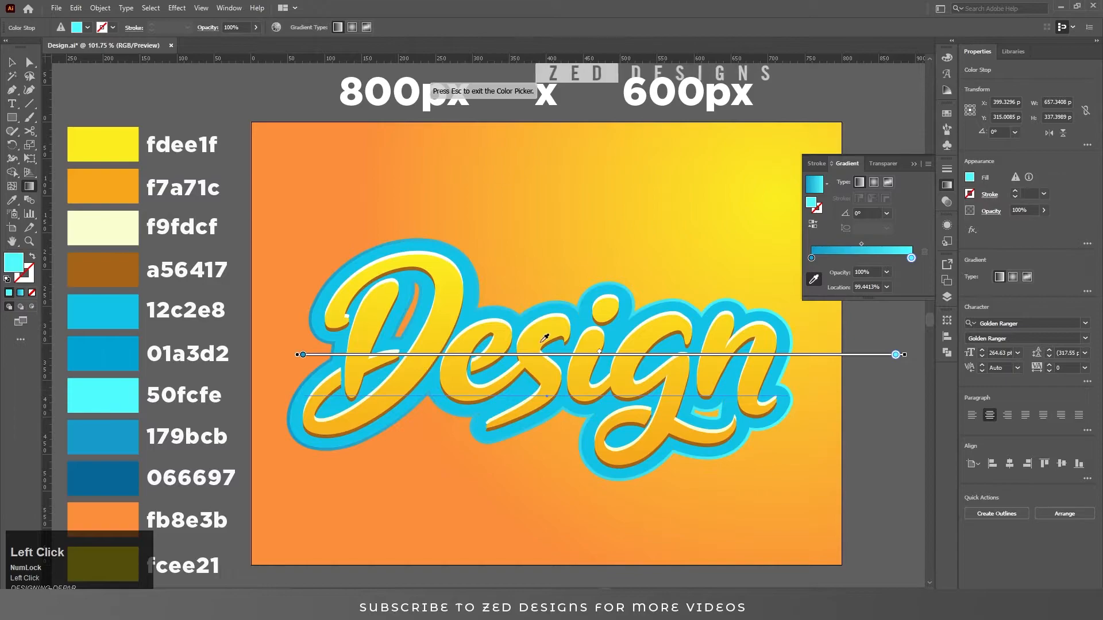
key("v")
Redraw that blue-to-cyan gradient's direction across the lettering, rising steeply at about 71°
key("g")
left_click_drag(640, 254, 590, 317)
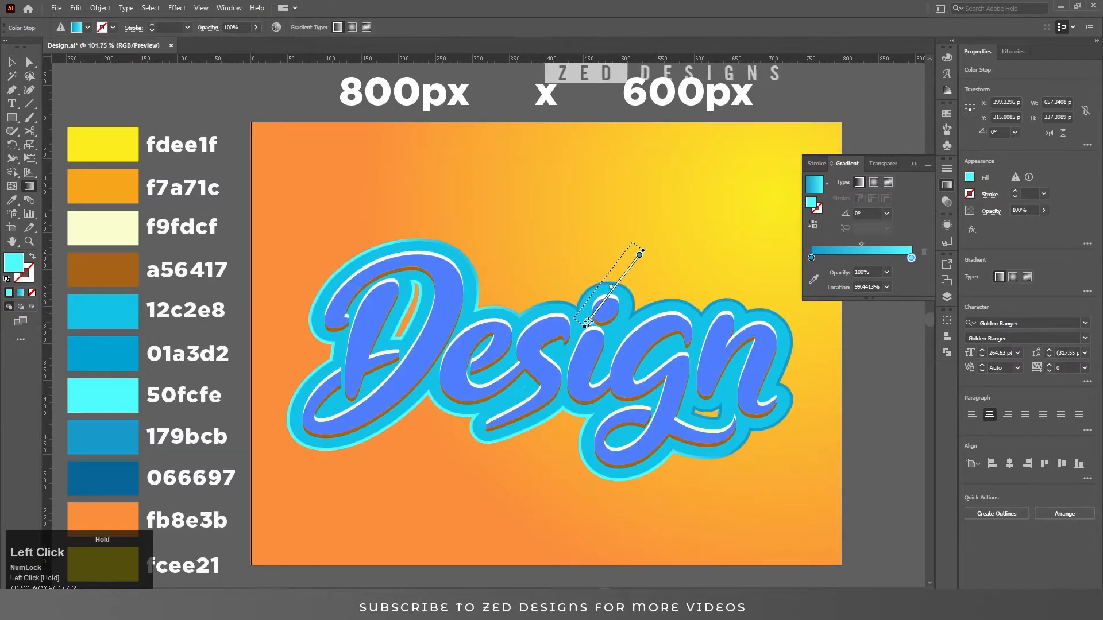
mouse_move(529, 396)
left_mouse_down()
mouse_move(565, 351)
mouse_move(663, 283)
mouse_move(635, 273)
mouse_move(624, 251)
left_mouse_up()
left_click_drag(636, 341, 665, 255)
key("v")
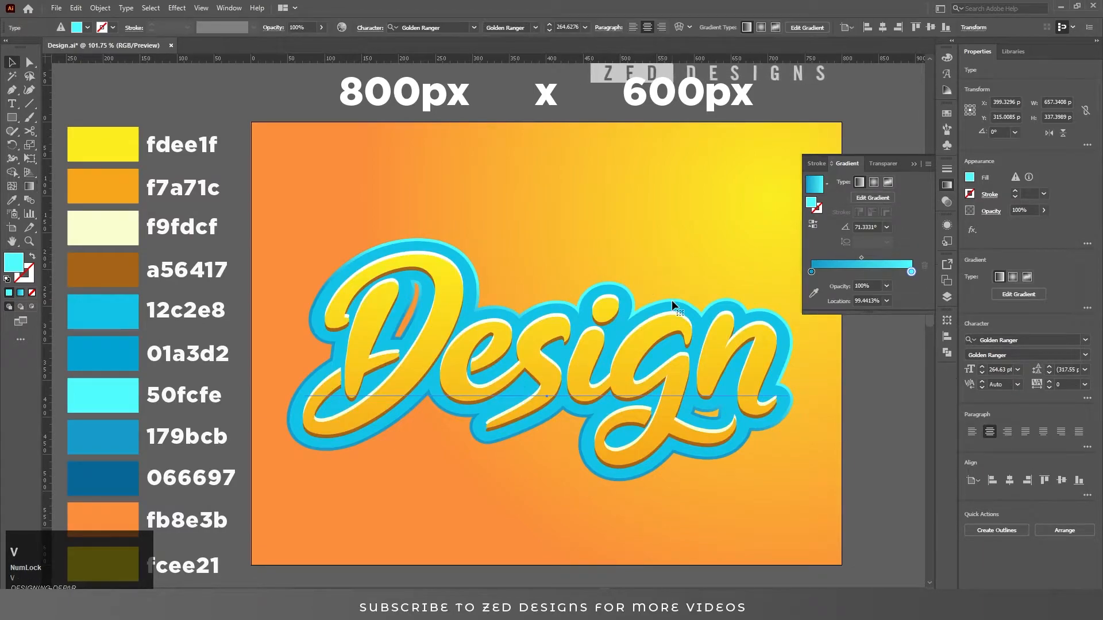
Duplicate the cyan gradient fill and recolor the lower copy with the 066697 swatch
left_click(947, 226)
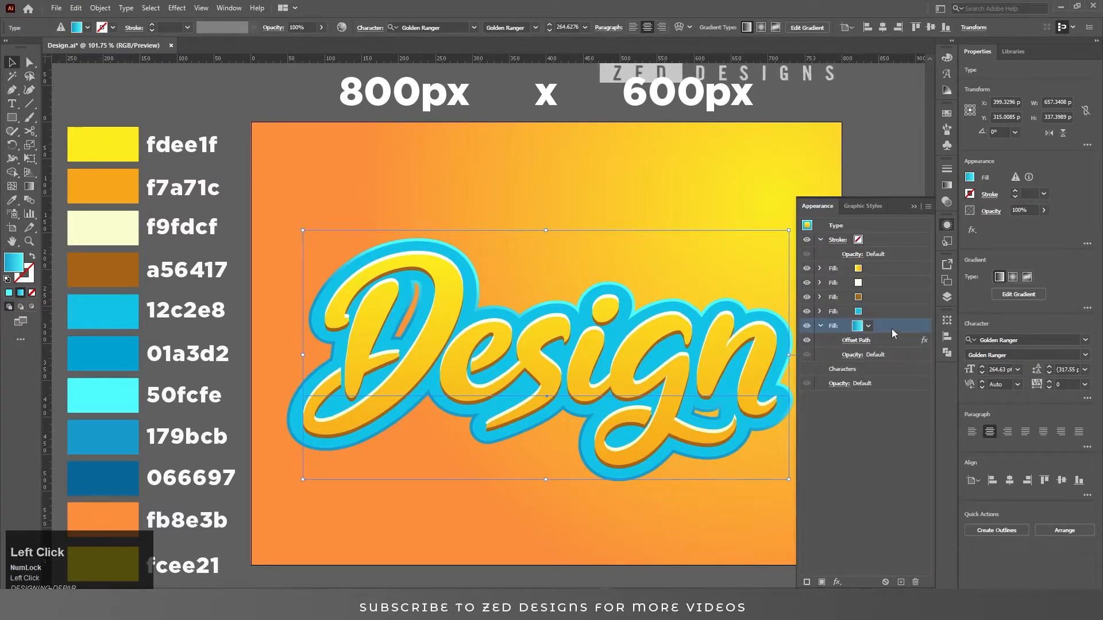
left_click(901, 580)
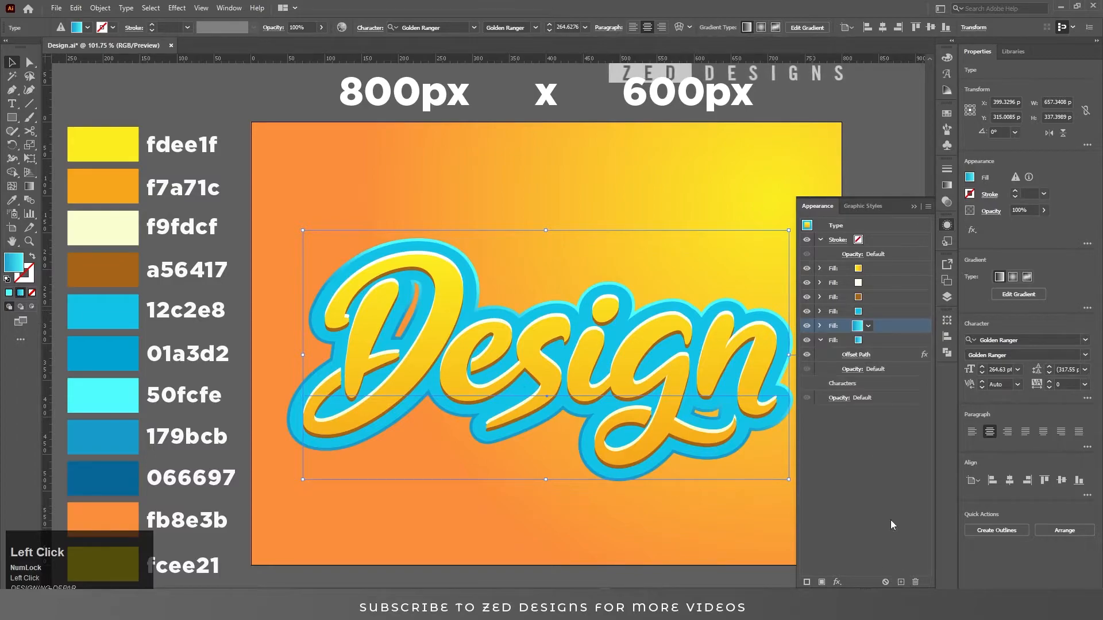
left_click(881, 340)
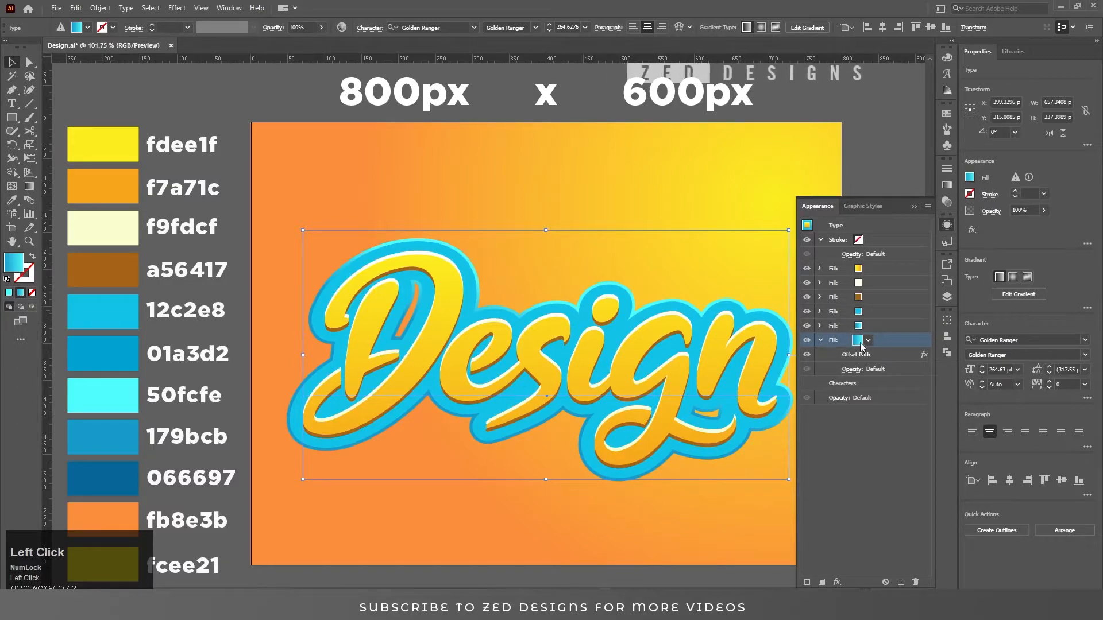
left_click(869, 340)
left_click(870, 340)
left_click(11, 200)
left_click(111, 471)
key("v")
Give the 18 px offset 12c2e8 fill a linear gradient from 01a3d2 to 12c2e8, angled at about 83°
left_click(885, 340)
left_click(888, 311)
left_click(949, 186)
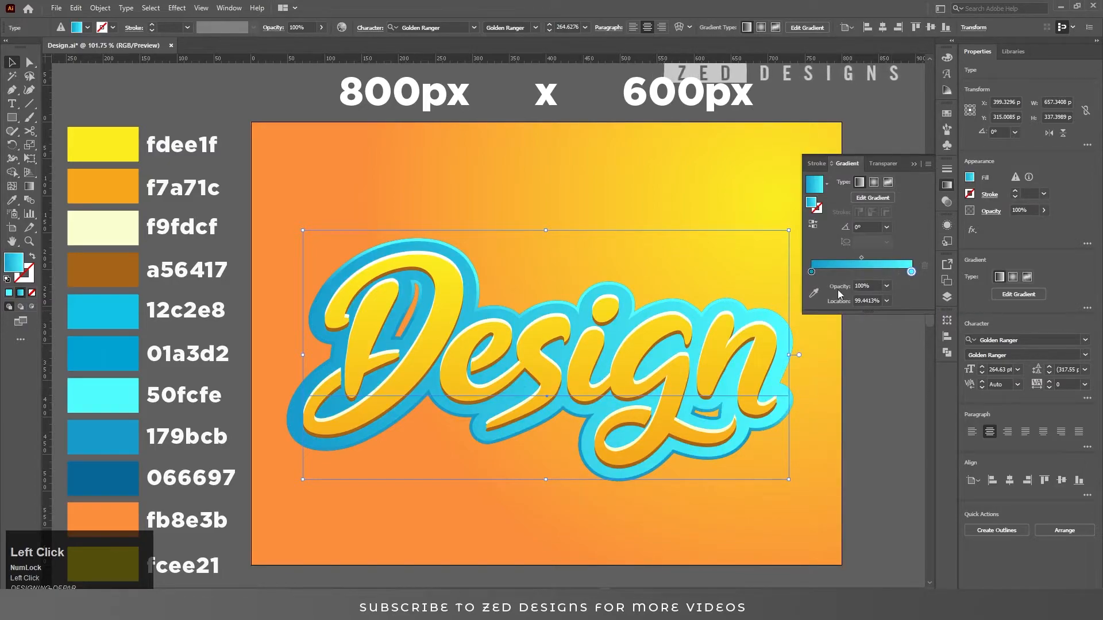
left_click(813, 293)
left_click(96, 319)
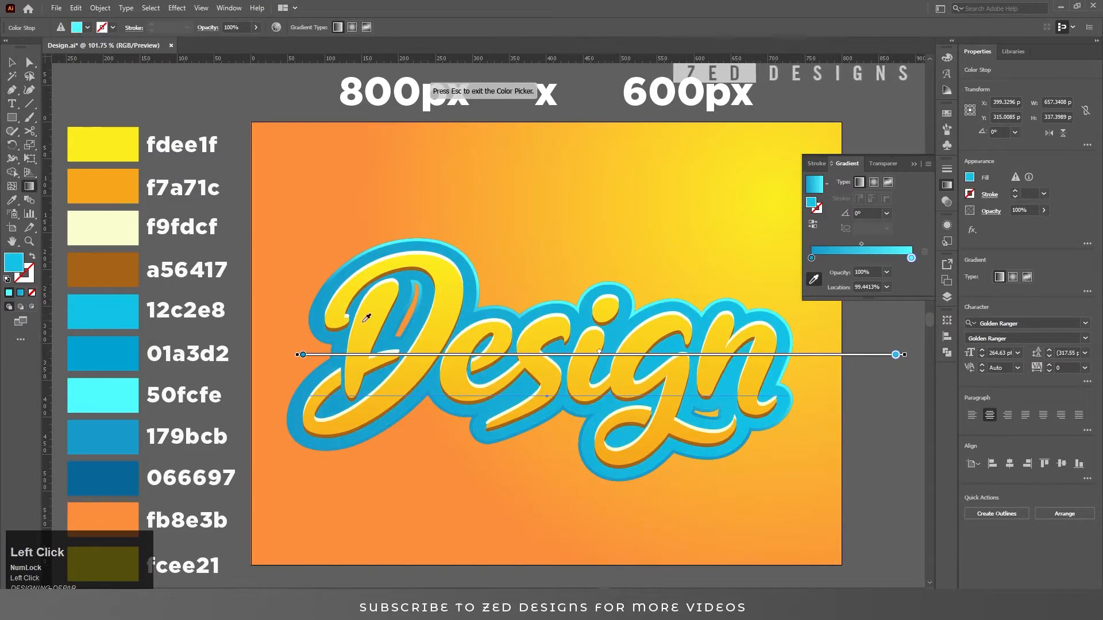
left_click(811, 258)
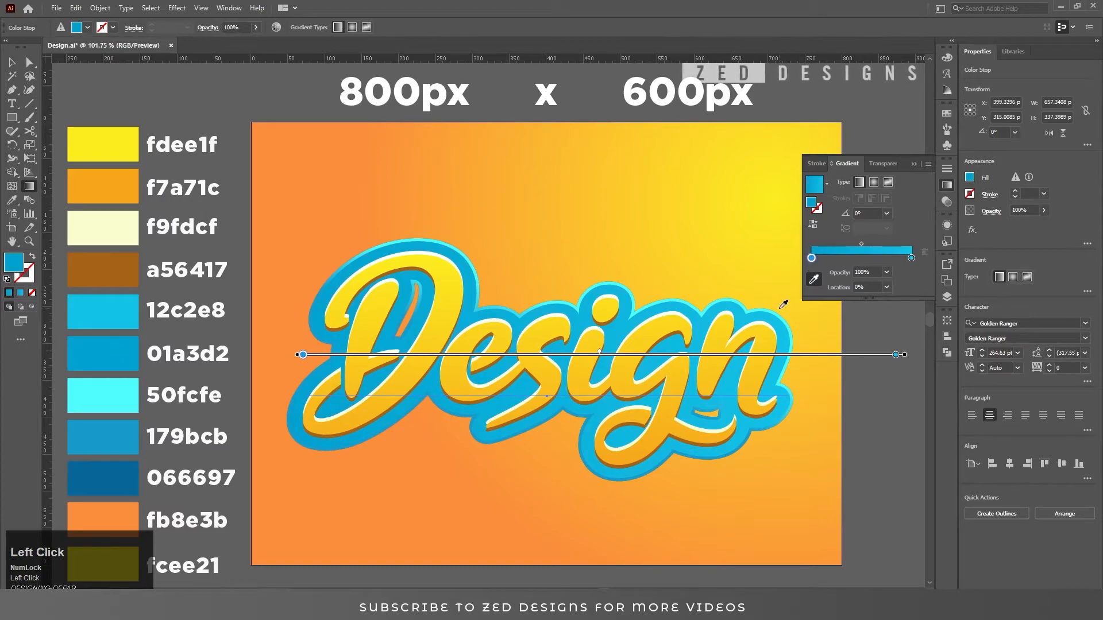
left_click_drag(539, 448, 568, 215)
key("v")
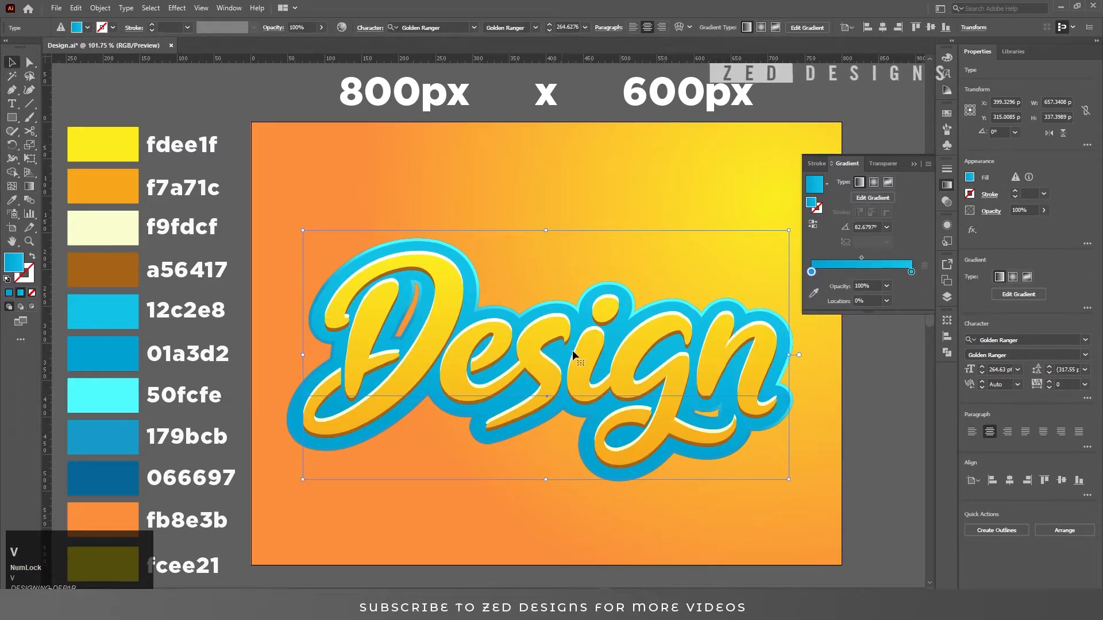
Collapse the dark blue bottom fill and add a Transform effect with 105% vertical scale and 3 px vertical move
left_click(946, 225)
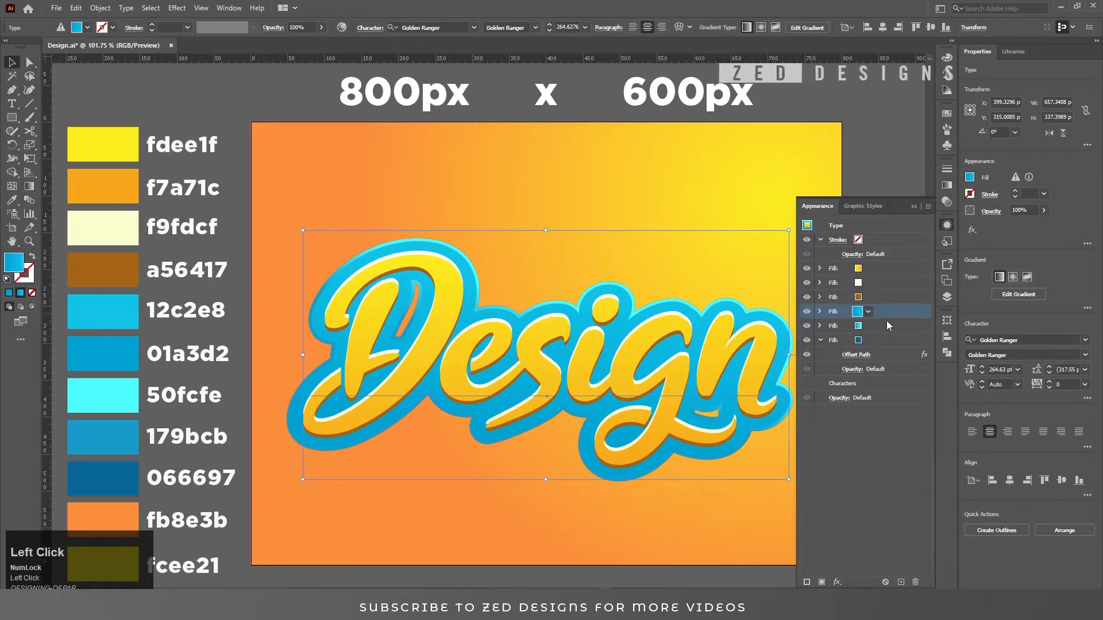
left_click(828, 341)
left_click(820, 340)
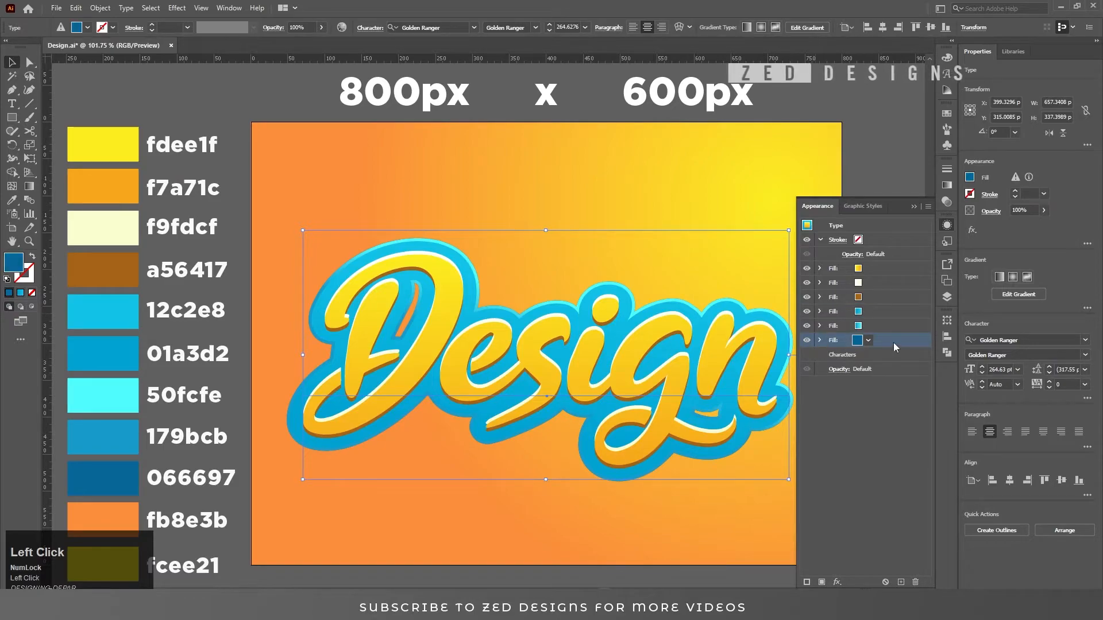
left_click(838, 581)
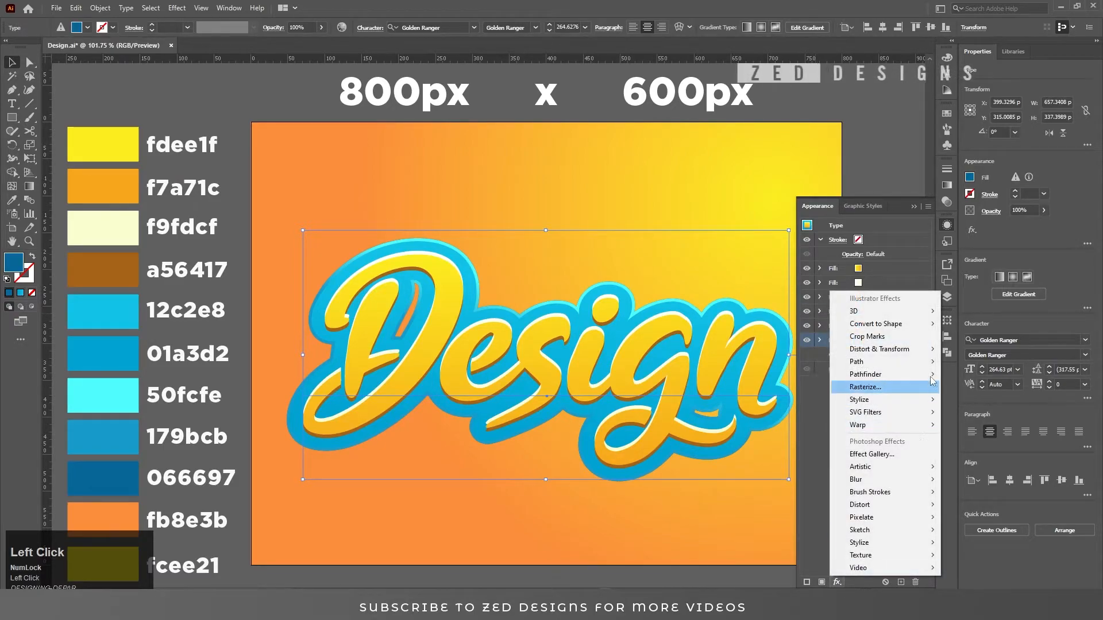
mouse_move(922, 353)
left_click(982, 390)
left_click(902, 378)
key("Tab")
key("Tab")
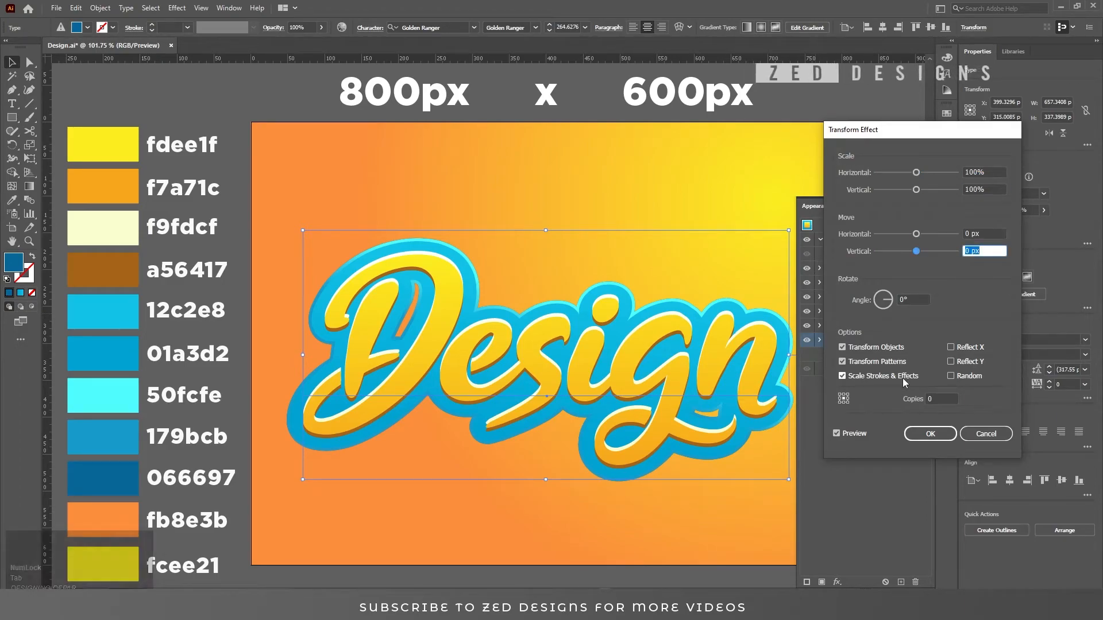
type("3")
key("Tab")
type("105")
key("Tab")
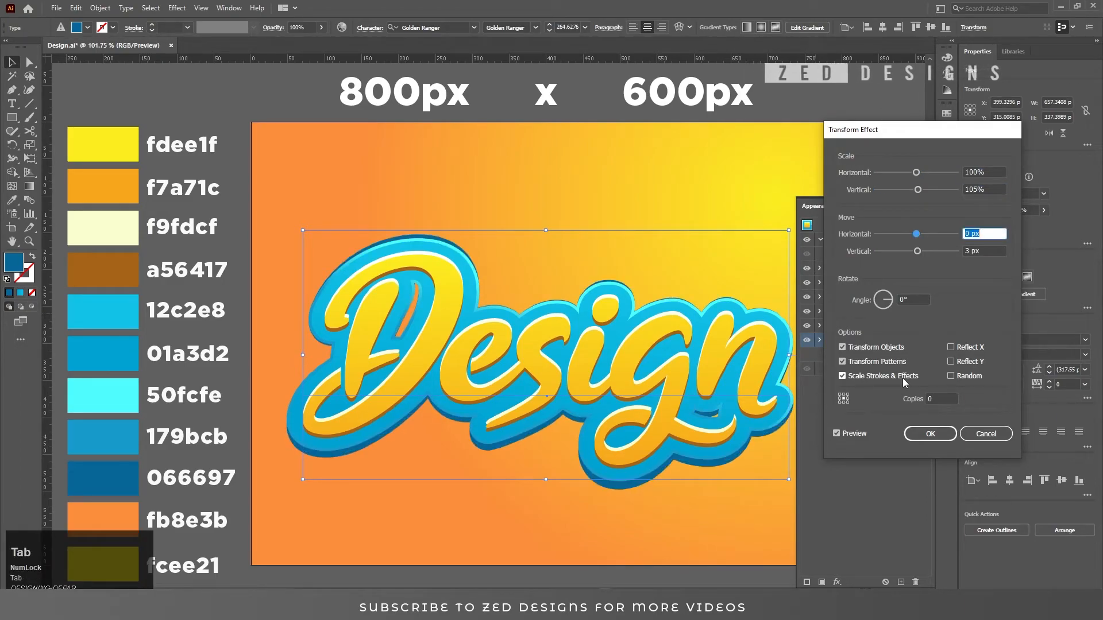
key("shift+Tab")
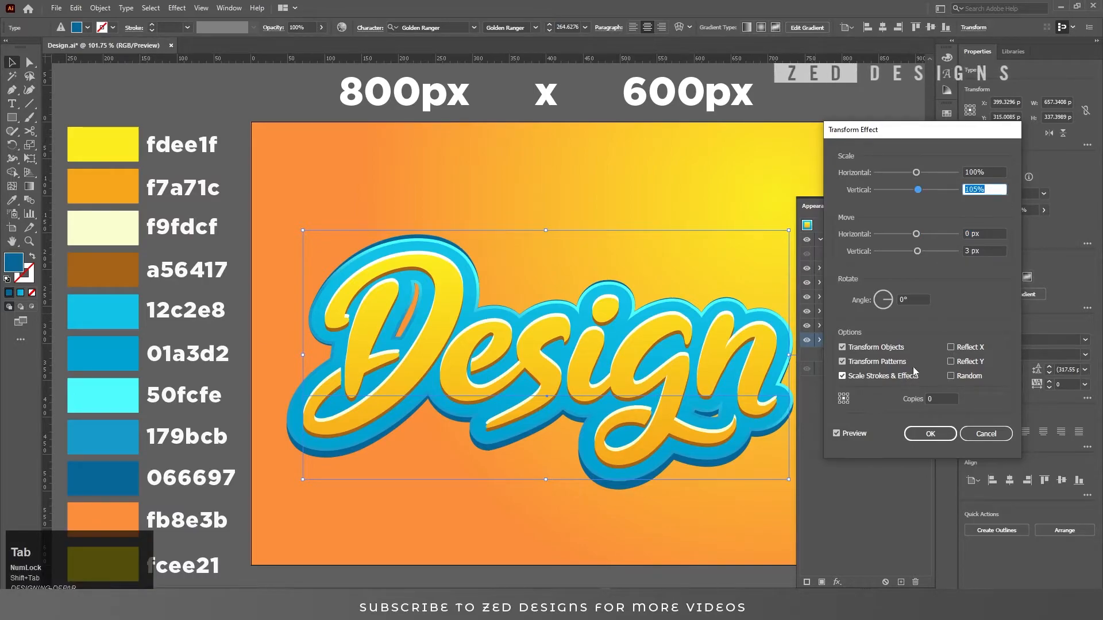
Set the Transform effect's vertical move to 5 px and vertical scale to 108%, and apply it
left_click_drag(983, 251, 946, 259)
type("5")
key("Tab")
key("shift+Tab")
key("shift+Tab")
key("shift+Tab")
type("108")
key("Tab")
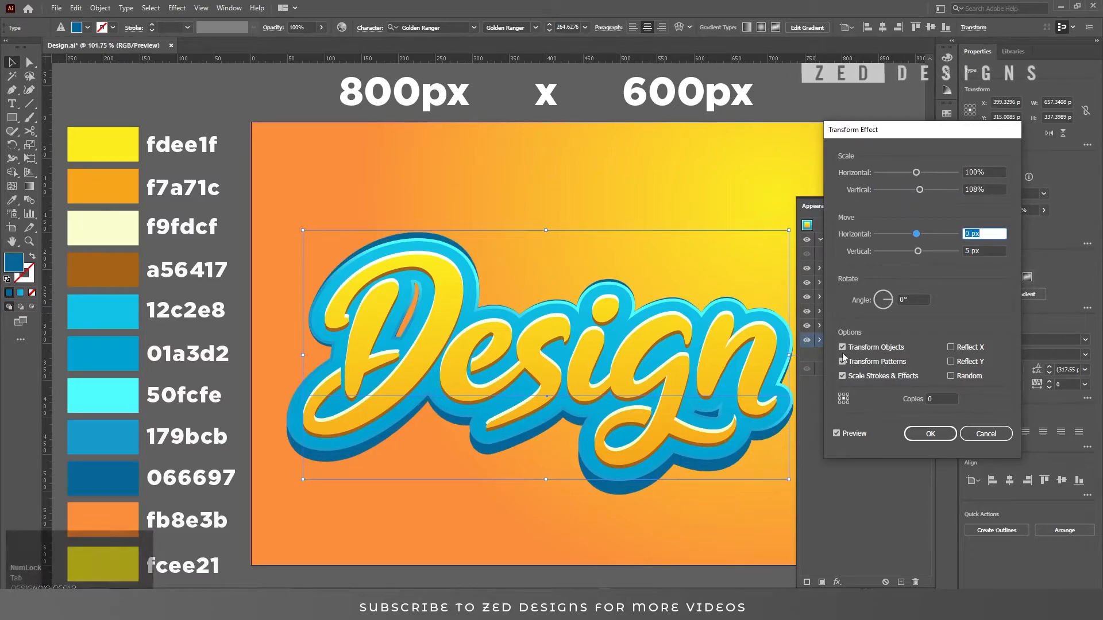
left_click(930, 433)
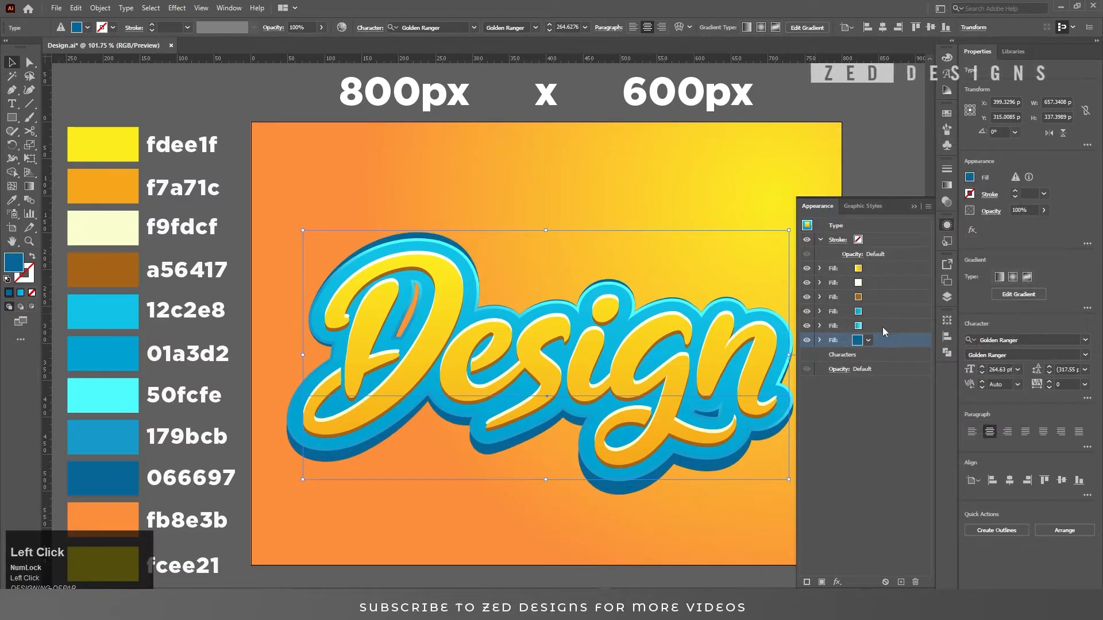
Start a Drop Shadow effect on the brown fill with its opacity set to 100%
left_click(881, 295)
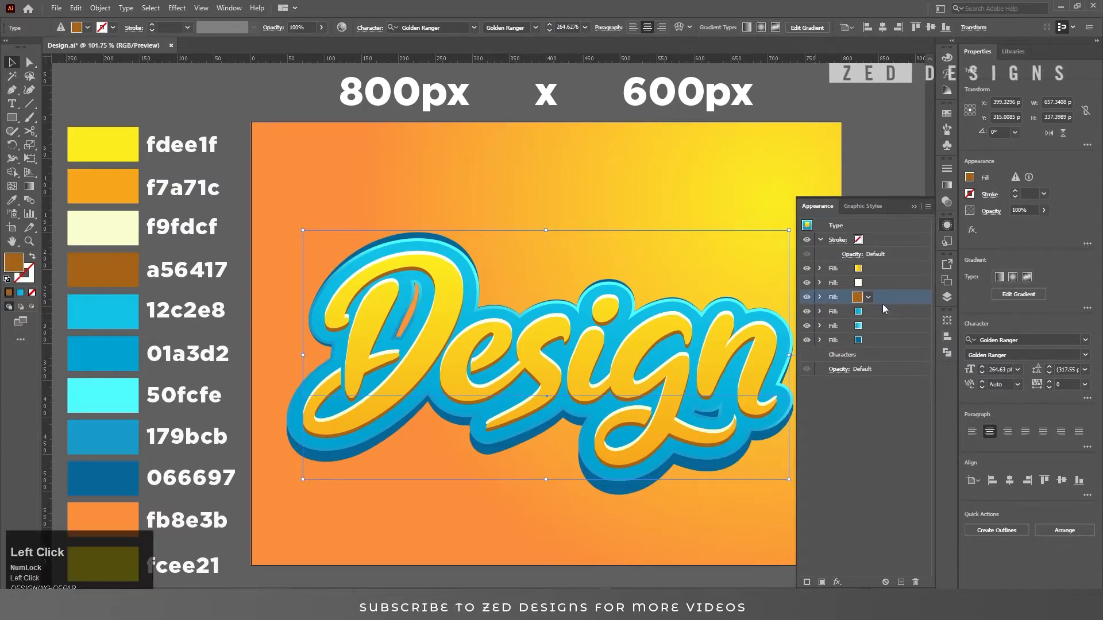
left_click(837, 582)
mouse_move(913, 400)
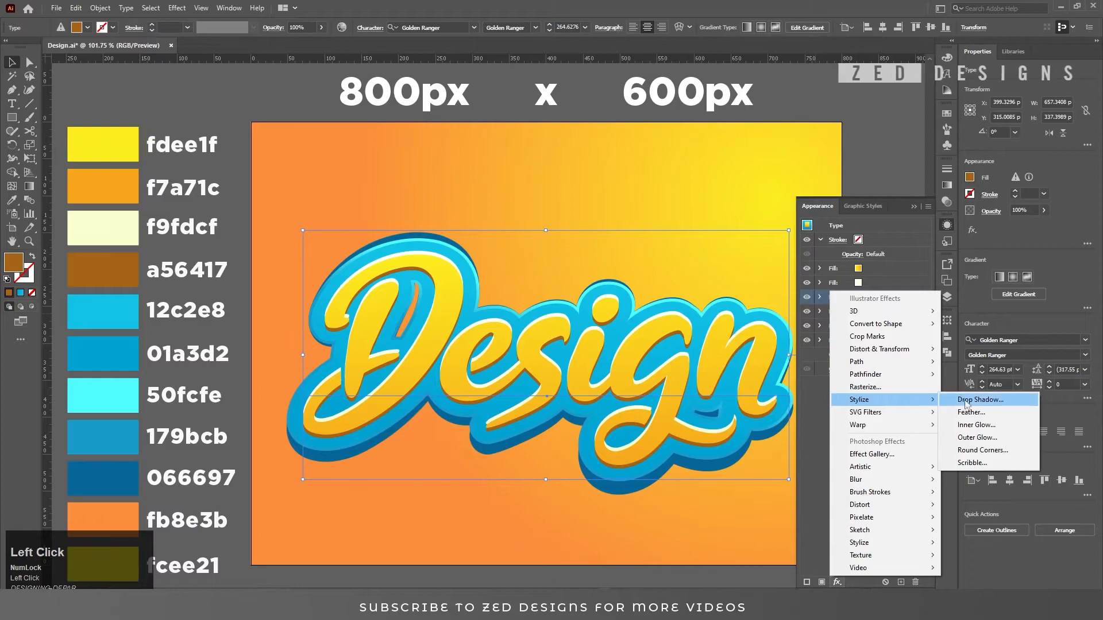
left_click(971, 400)
key("Tab")
key("Tab")
key("Tab")
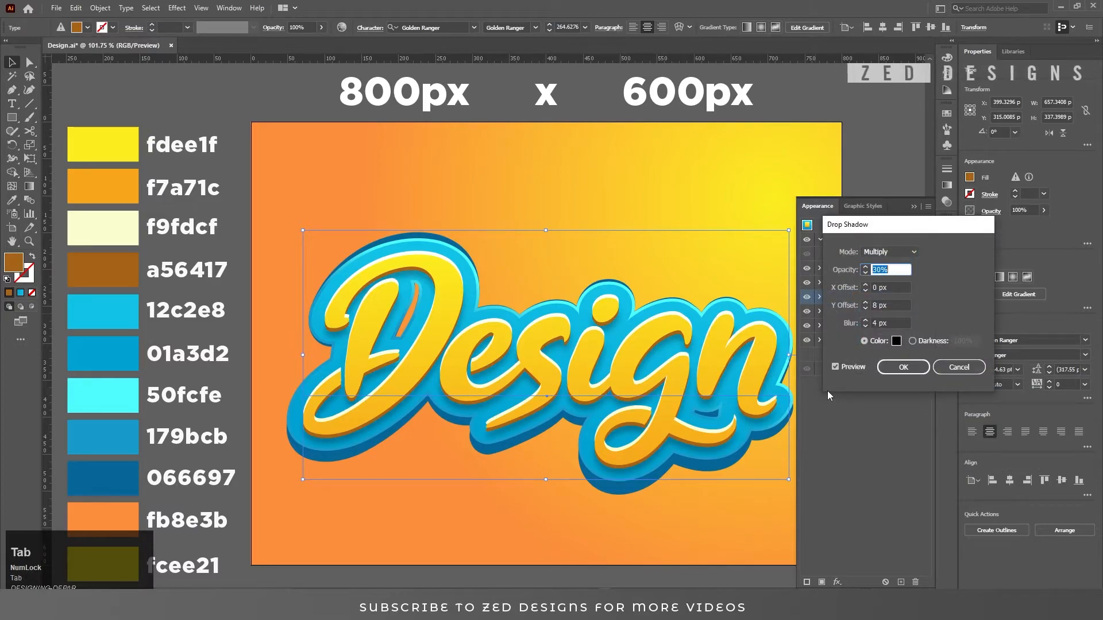
key("Tab")
key("shift+Tab")
key("Tab")
key("shift+Tab")
key("shift+Tab")
key("shift+Tab")
type("100")
key("Tab")
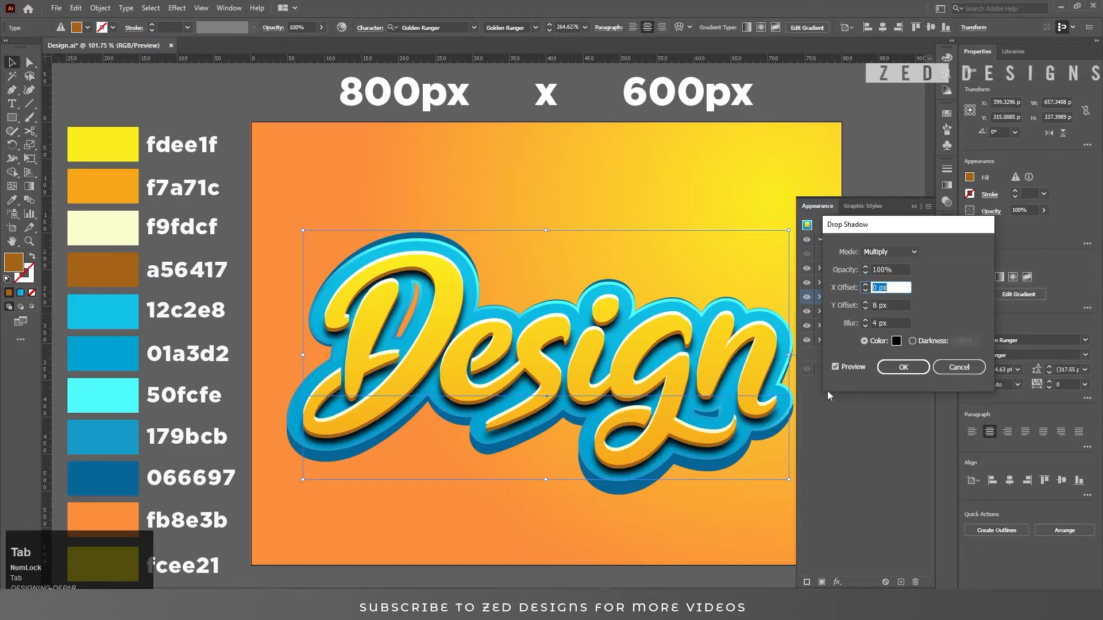
Set the brown fill's drop shadow to a 7 px Y offset and a 3 px blur
key("Tab")
type("7")
key("Tab")
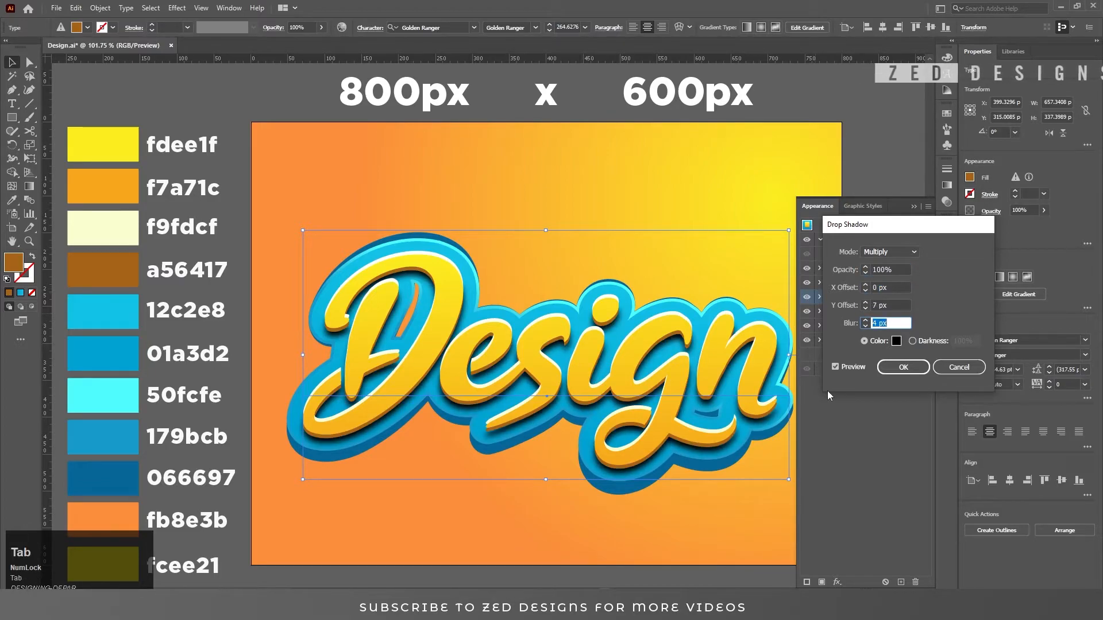
type("3")
Try 80% opacity for the brown fill's shadow, settle on 70%, and apply the effect
key("shift+Tab")
key("shift+Tab")
key("shift+Tab")
type("80")
key("Tab")
key("shift+Tab")
type("70")
key("Tab")
left_click(915, 367)
Start a Drop Shadow effect on the cyan gradient fill just above the dark blue one
left_click(881, 343)
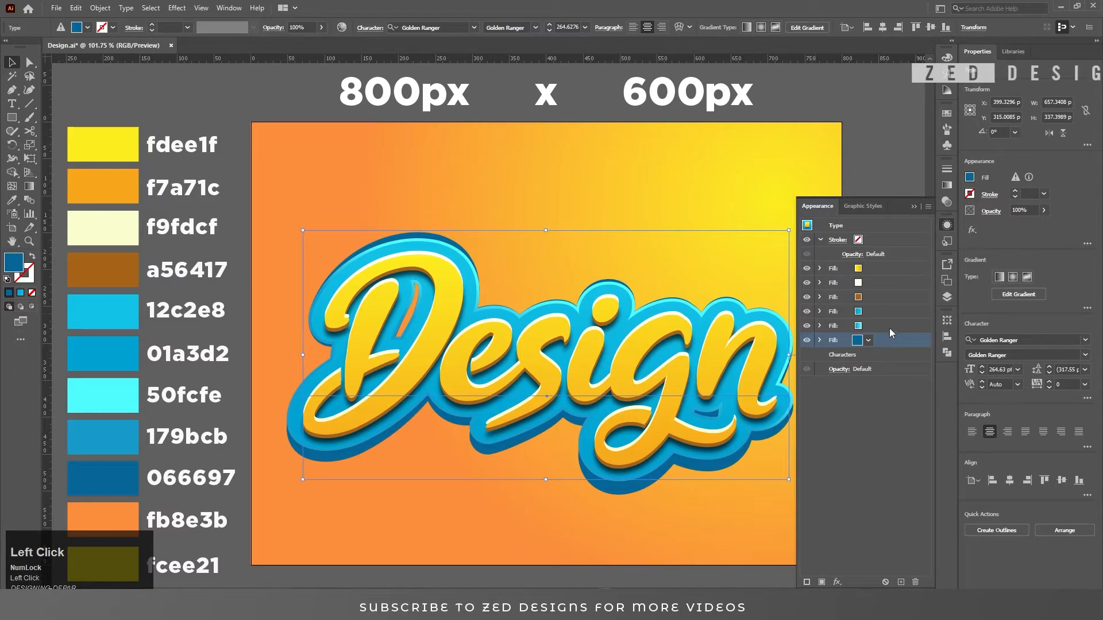
left_click(889, 326)
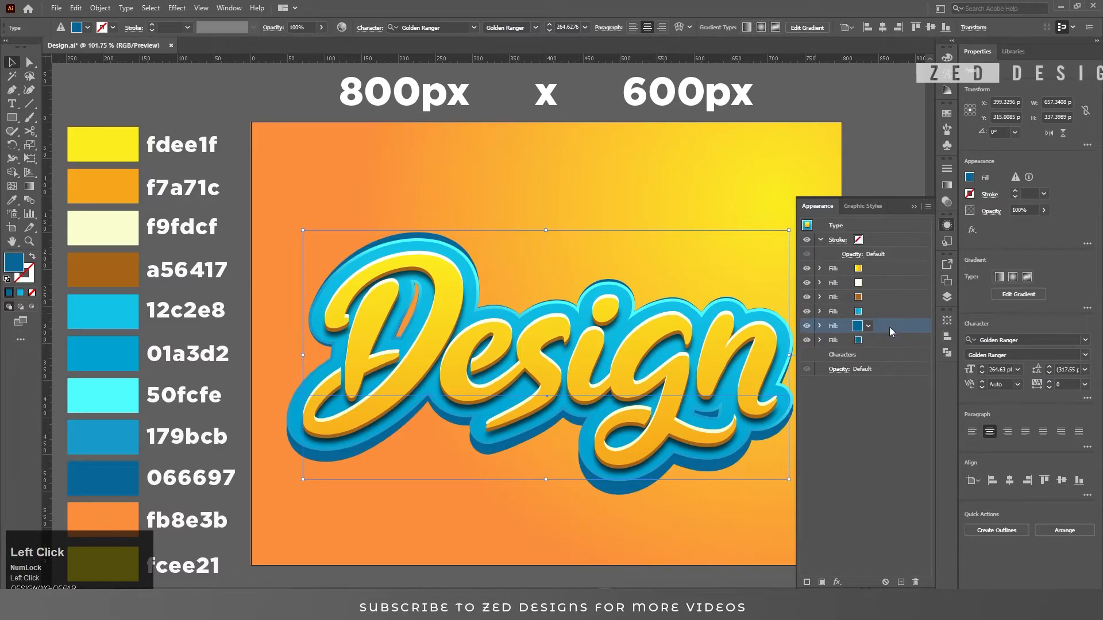
left_click(837, 582)
mouse_move(889, 402)
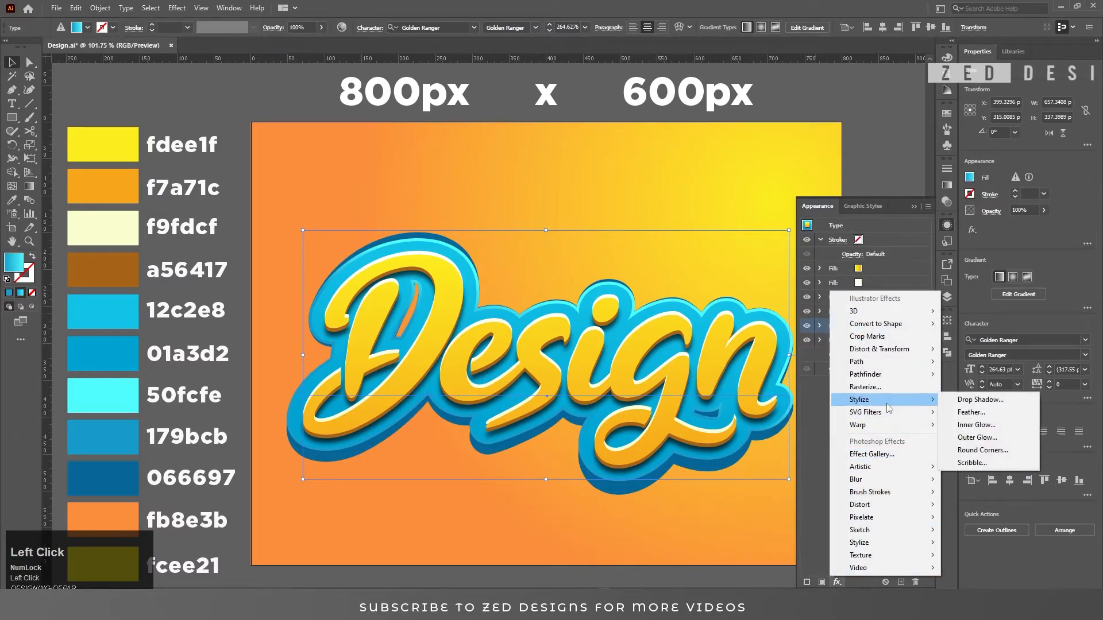
left_click(977, 401)
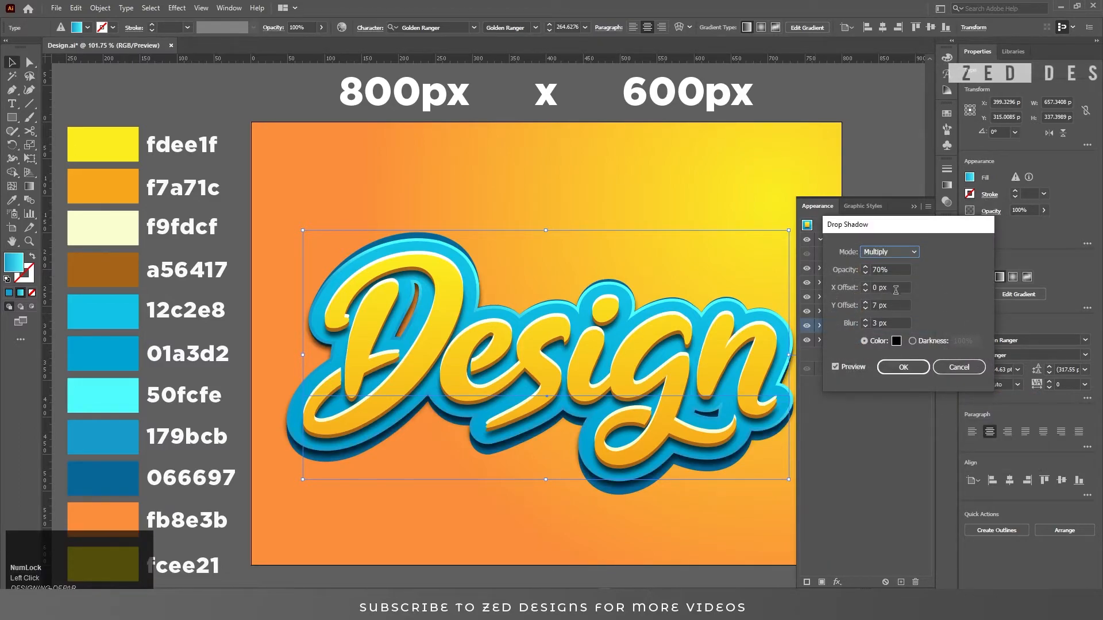
Try 30% opacity for the cyan gradient fill's shadow, settle on 50%, and apply the effect
left_click(890, 270)
key("Tab")
key("Tab")
key("shift+Tab")
key("shift+Tab")
type("30")
key("Tab")
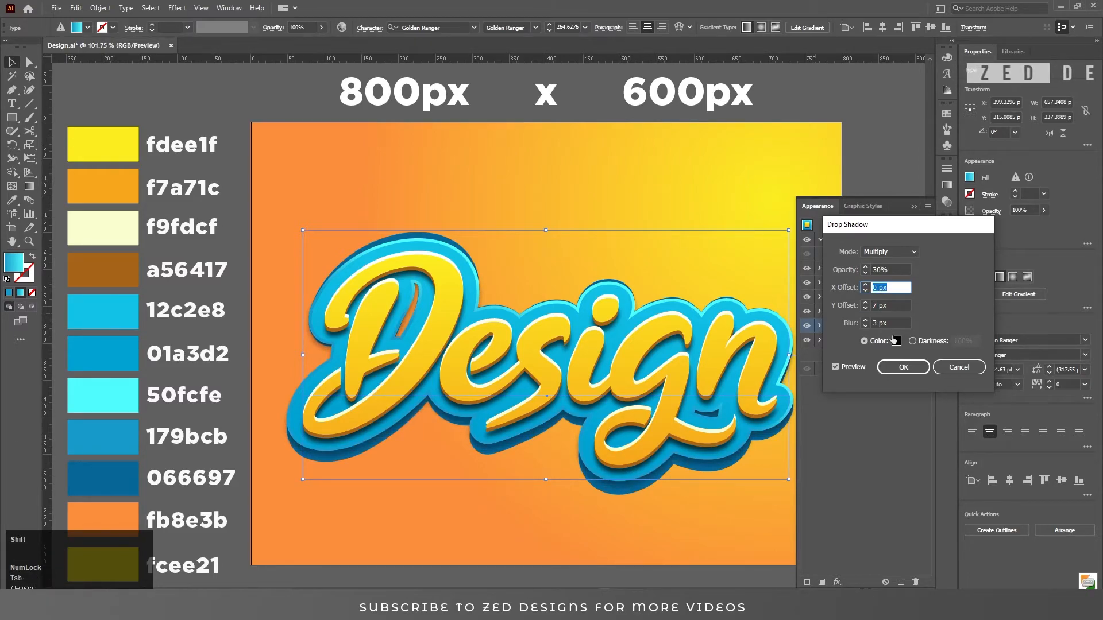
key("shift+Tab")
type("50")
key("Tab")
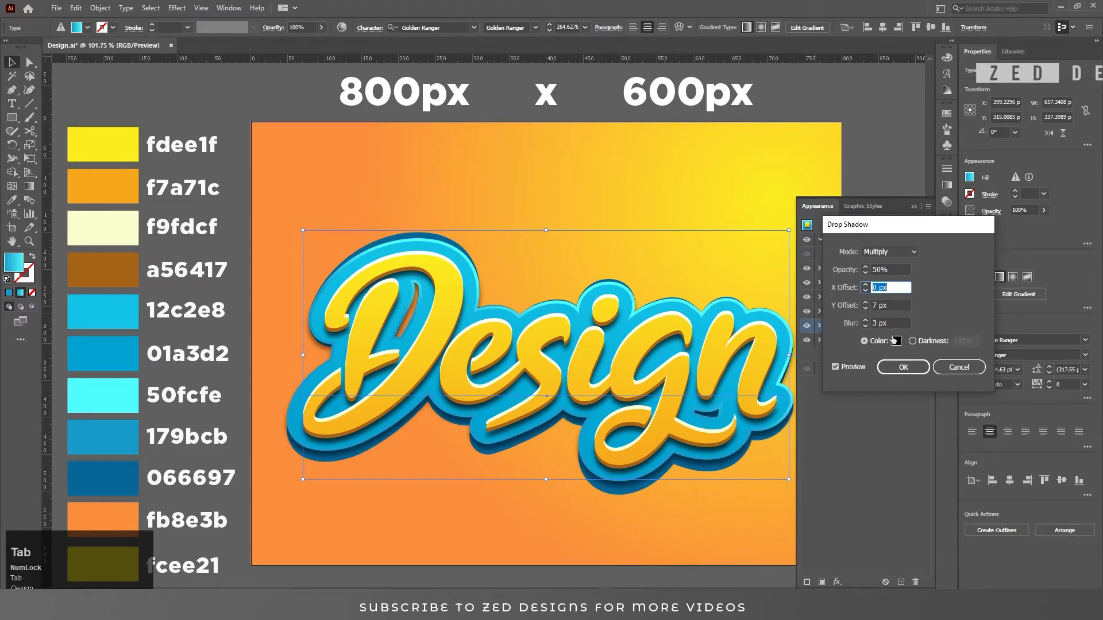
left_click(899, 369)
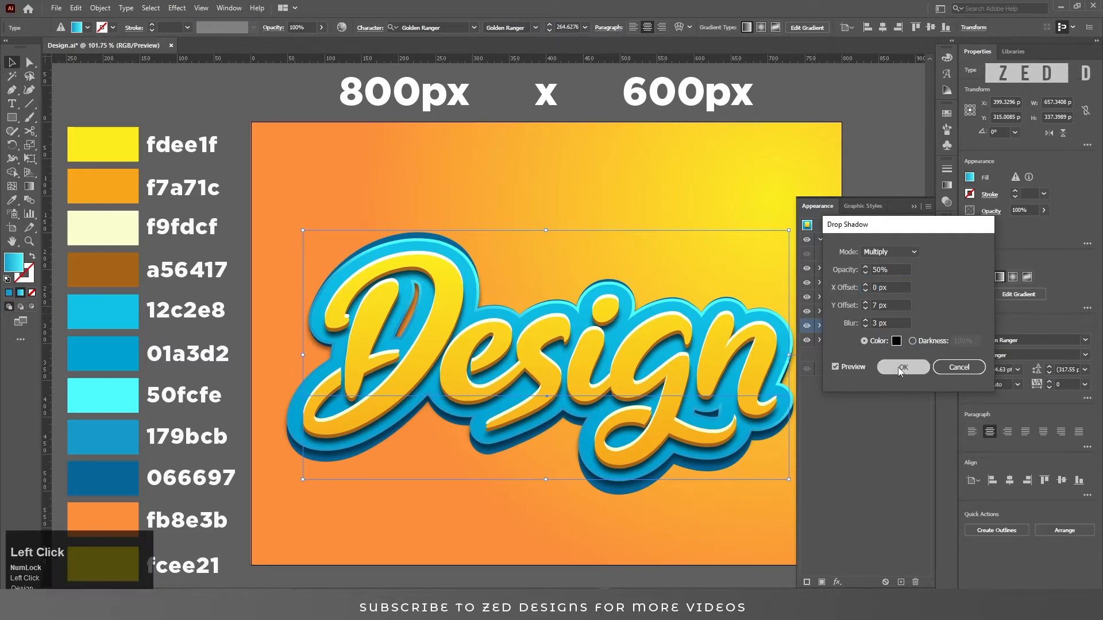
Start a Drop Shadow effect on the dark blue fill with an 8 px Y offset and a 5 px blur
left_click(881, 343)
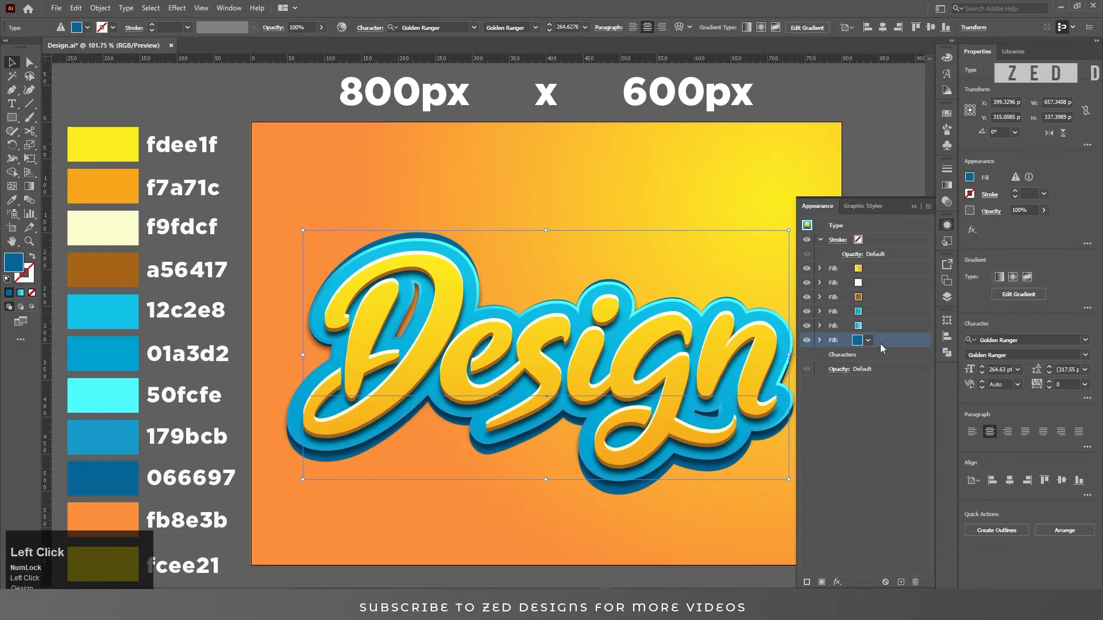
left_click(840, 581)
mouse_move(895, 400)
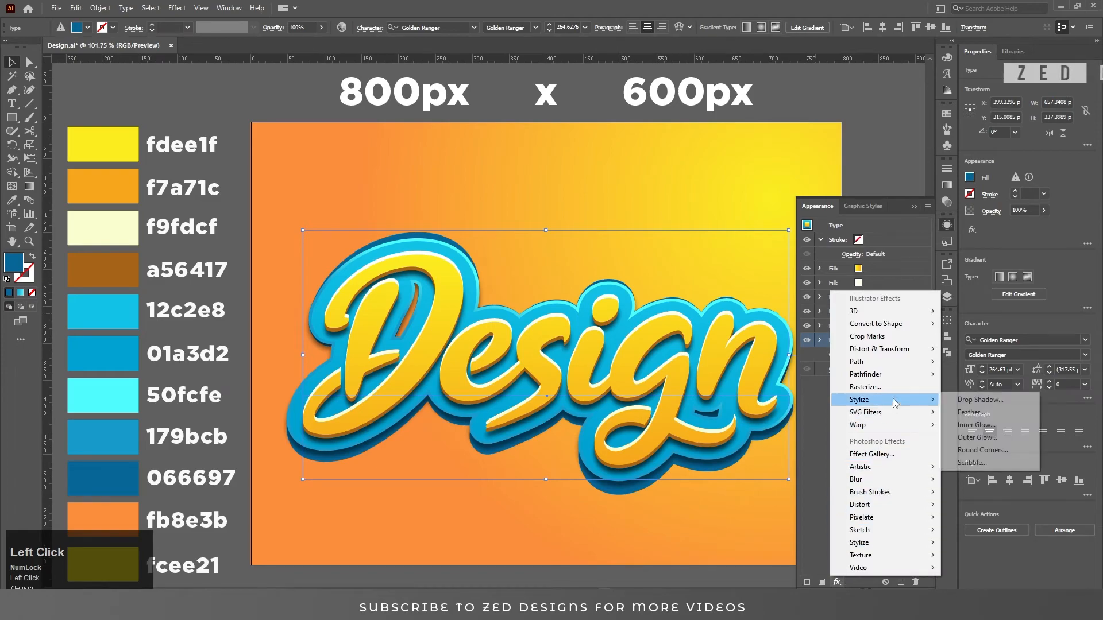
left_click(964, 402)
key("Tab")
key("Tab")
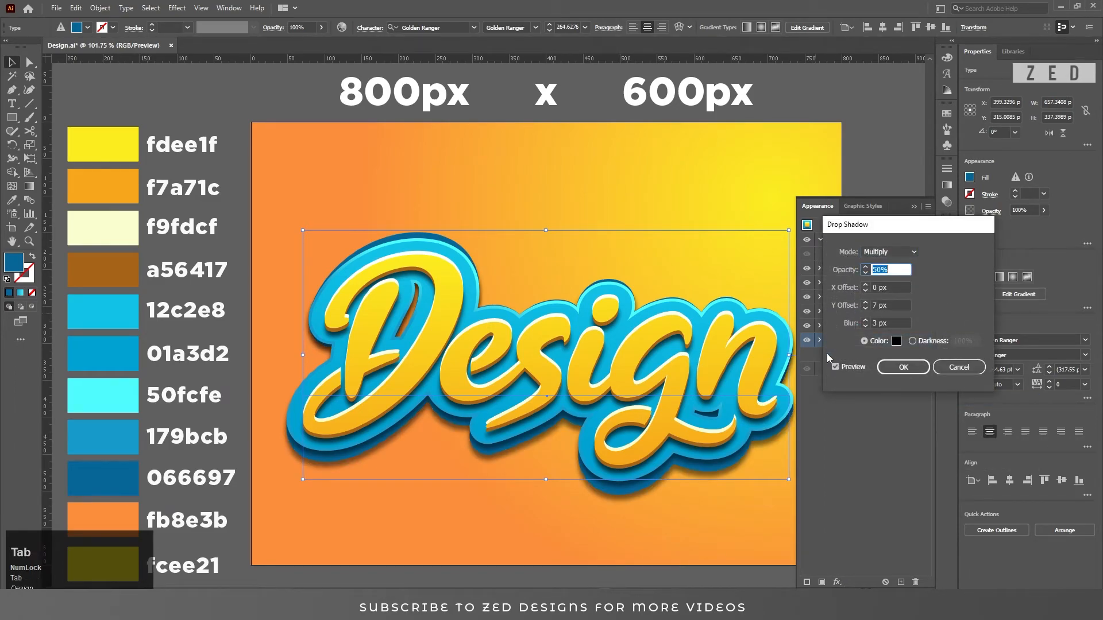
key("Tab")
key("Up")
key("Tab")
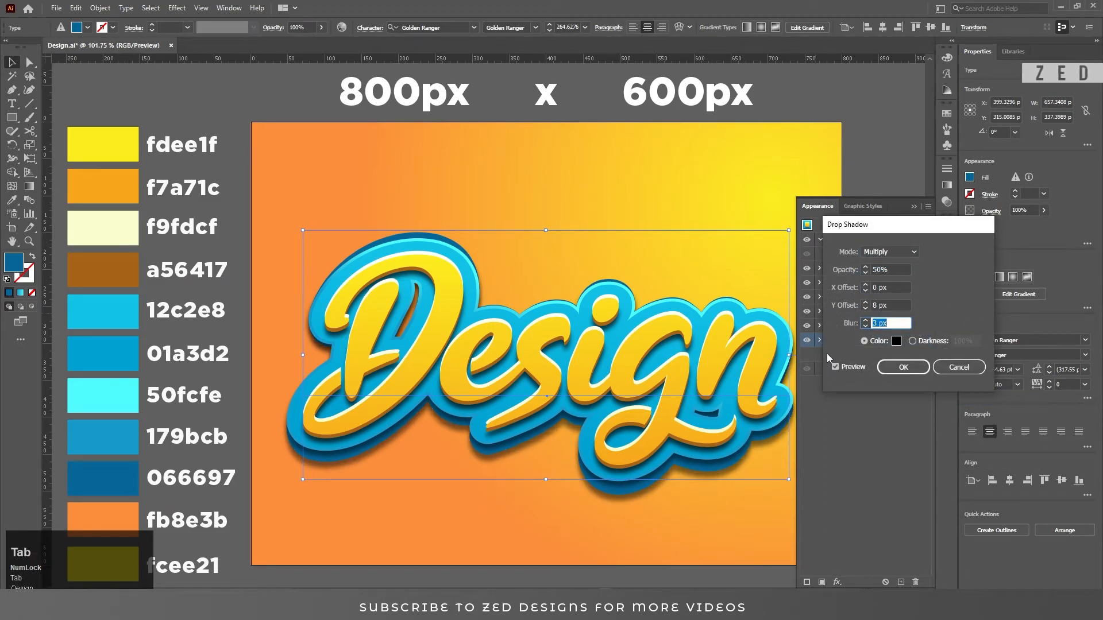
type("5")
key("Tab")
Try 100%, 80% and 70% opacity for the dark blue fill's shadow
key("shift+Tab")
key("shift+Tab")
key("shift+Tab")
key("shift+Tab")
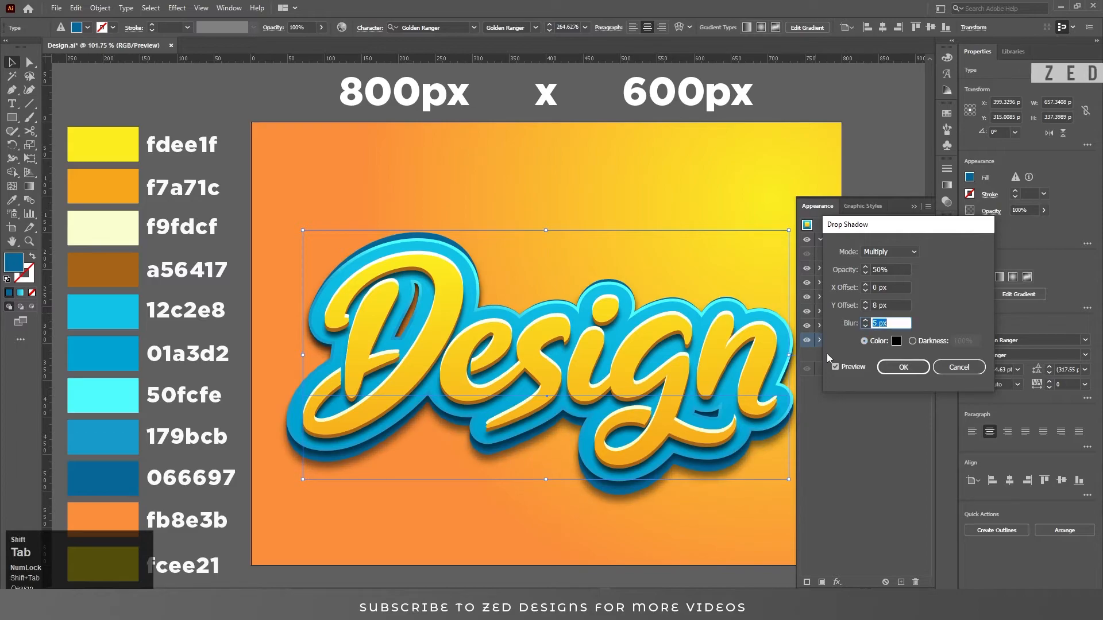
type("100")
key("Tab")
key("shift+Tab")
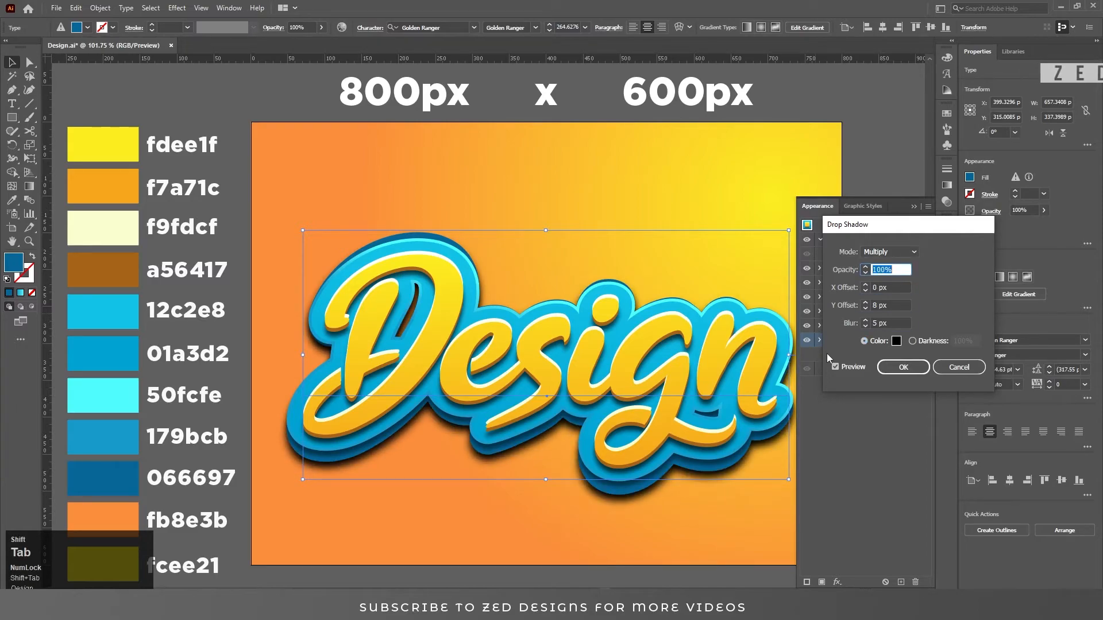
type("80")
key("Tab")
key("shift+Tab")
type("7")
key("Tab")
key("shift+Tab")
type("70")
key("Tab")
key("Tab")
key("Tab")
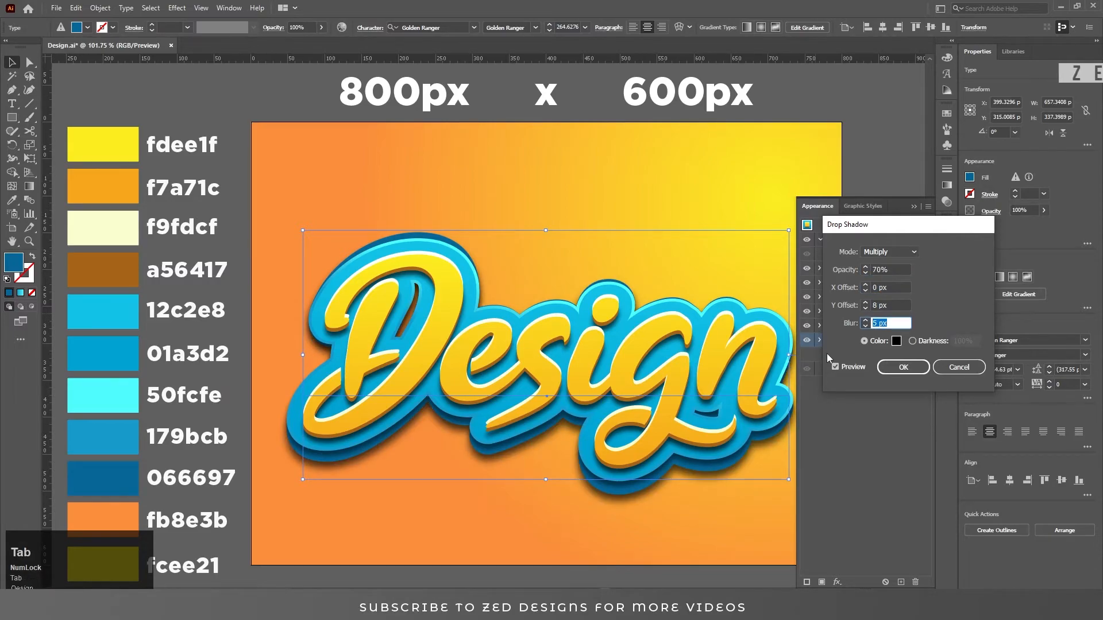
Set the dark blue fill's shadow to a 10 px Y offset and 65% opacity, and apply the effect
key("shift+Tab")
type("10")
key("Tab")
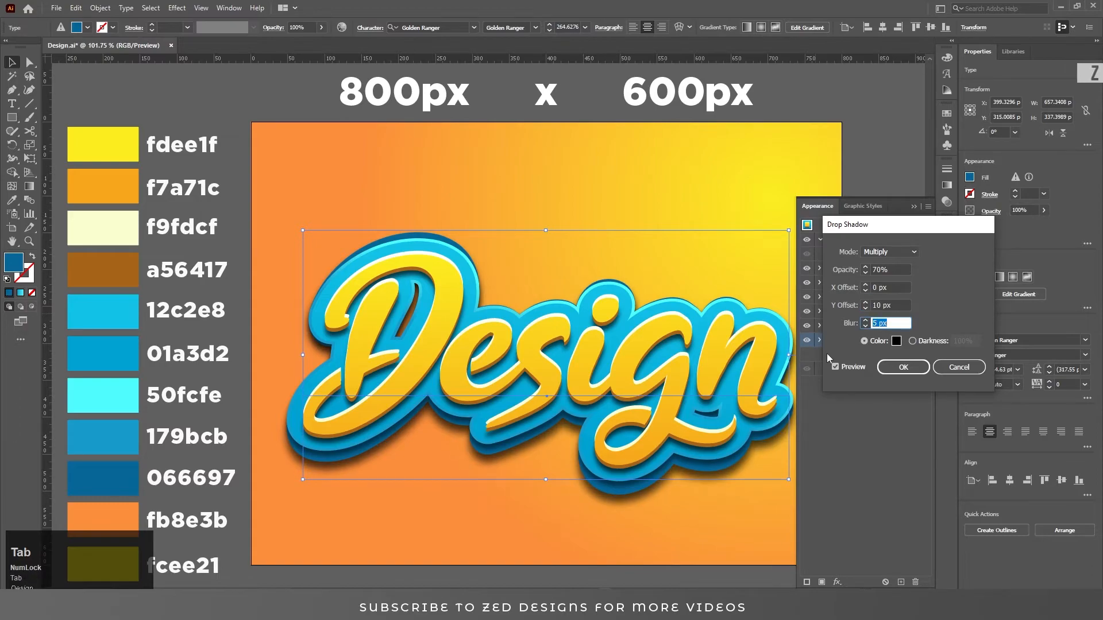
left_click(871, 273)
type("65")
key("Tab")
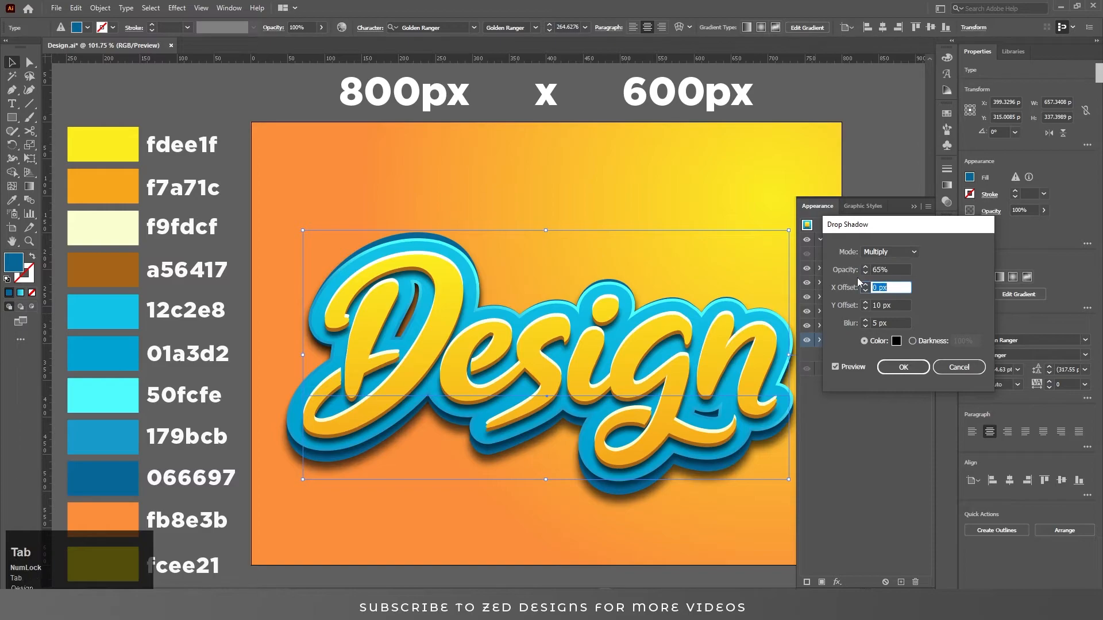
left_click(903, 368)
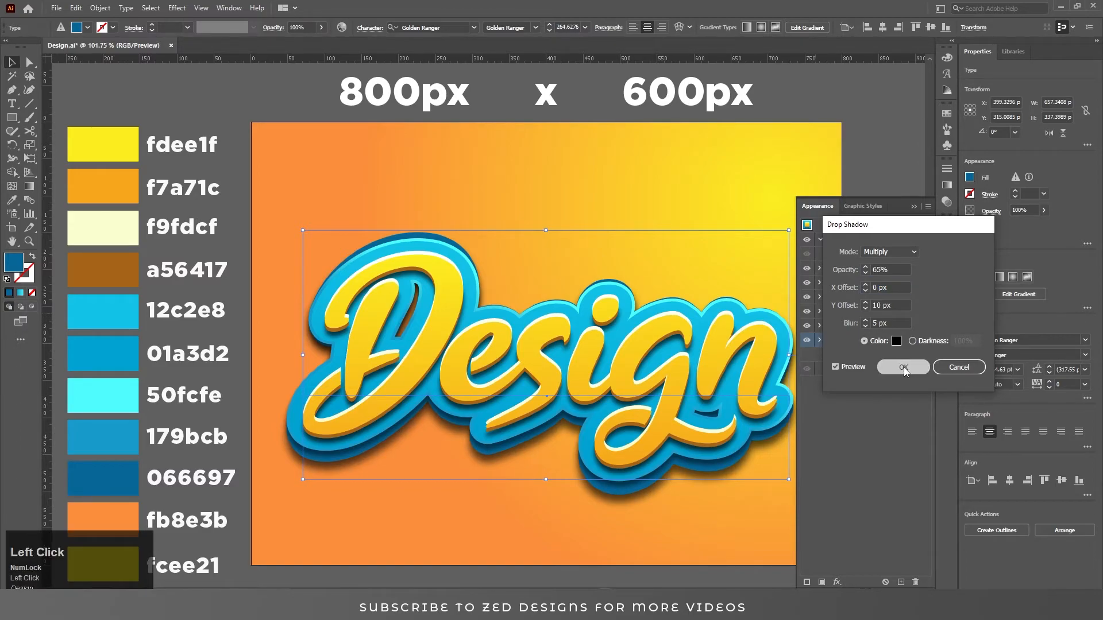
Examine the shadowed lettering up close and against the whole artboard
key("ctrl+space")
left_click_drag(624, 365, 593, 392)
left_click(579, 357, "ctrl+alt")
left_click(563, 359, "ctrl+alt")
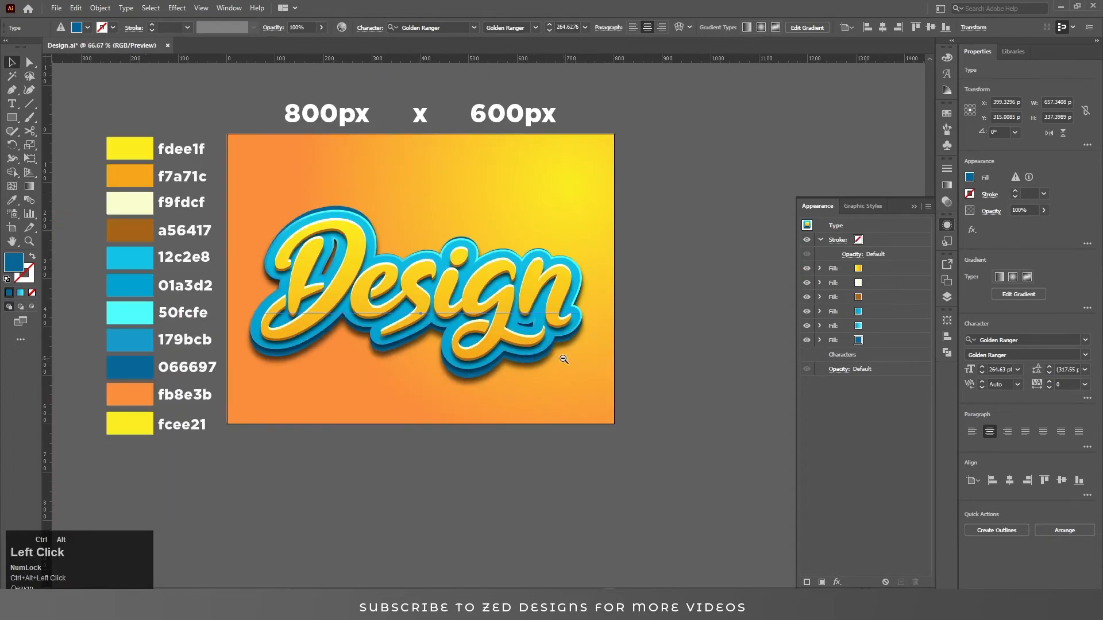
key("ctrl+space")
left_click_drag(417, 331, 494, 335)
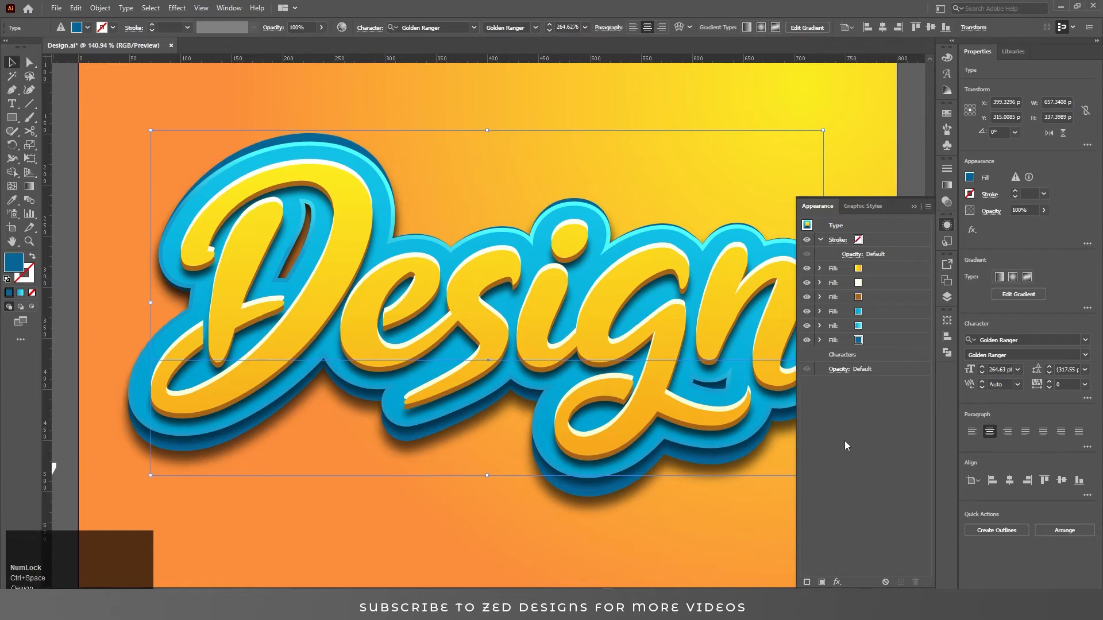
left_click(496, 374, "ctrl+alt")
left_click(496, 373, "ctrl+alt")
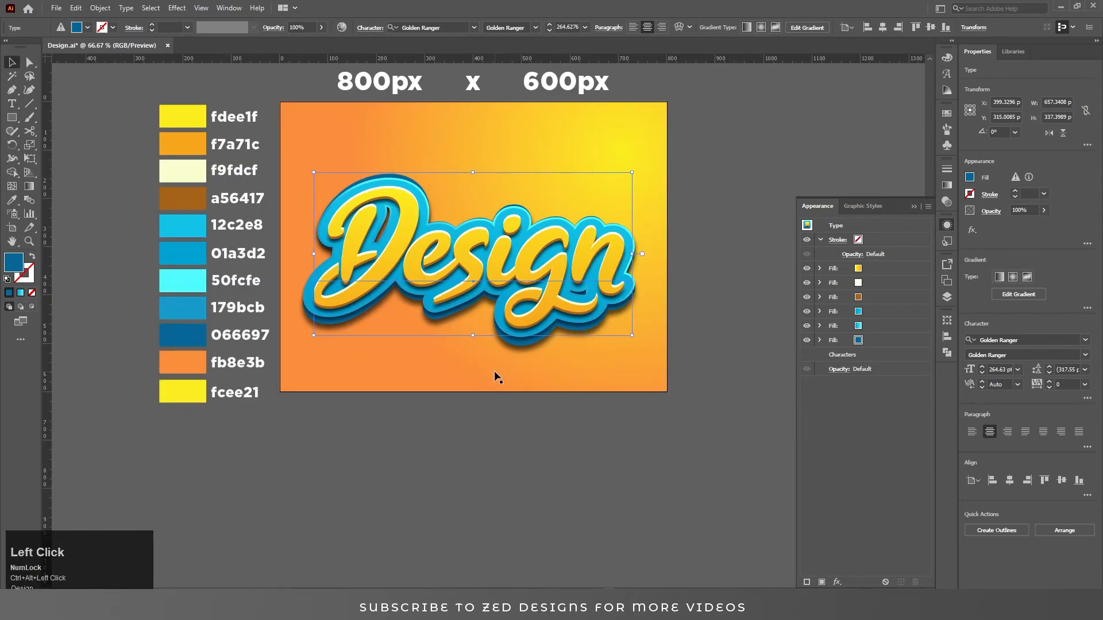
Duplicate the dark blue fill and remove the Drop Shadow effect from the upper copy
left_click(879, 340)
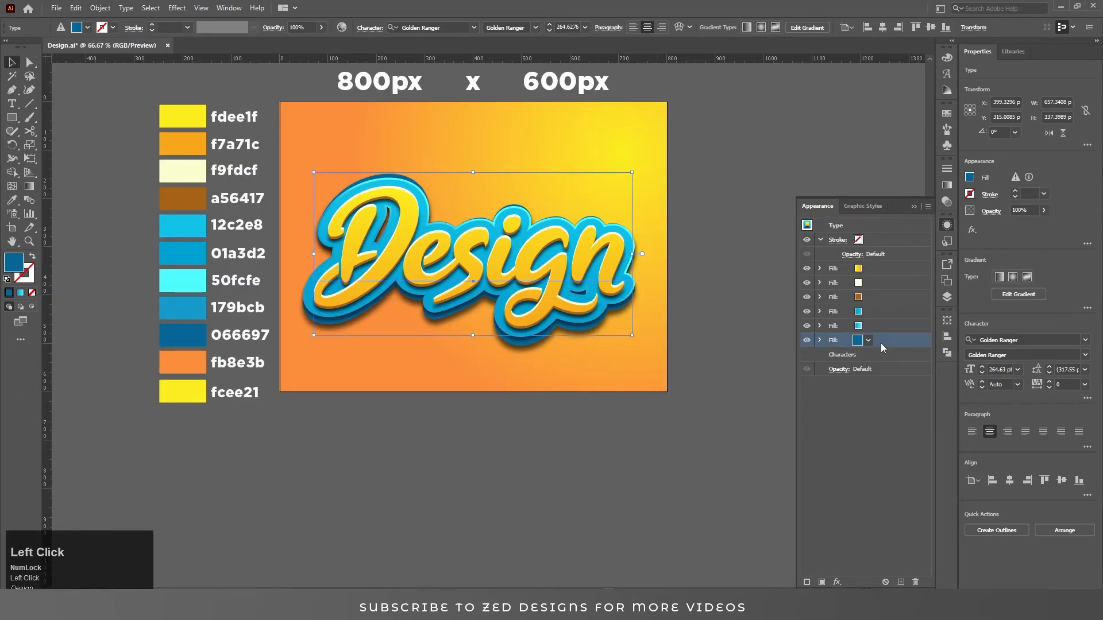
left_click(474, 279)
left_click_drag(449, 258, 484, 261)
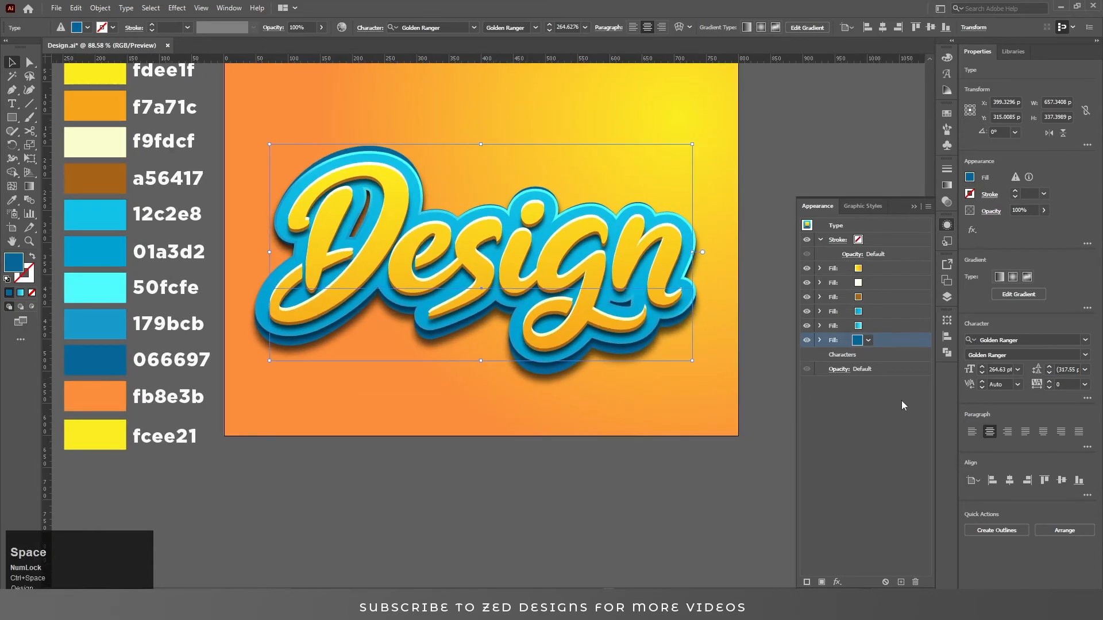
left_click(900, 582)
left_click(820, 340)
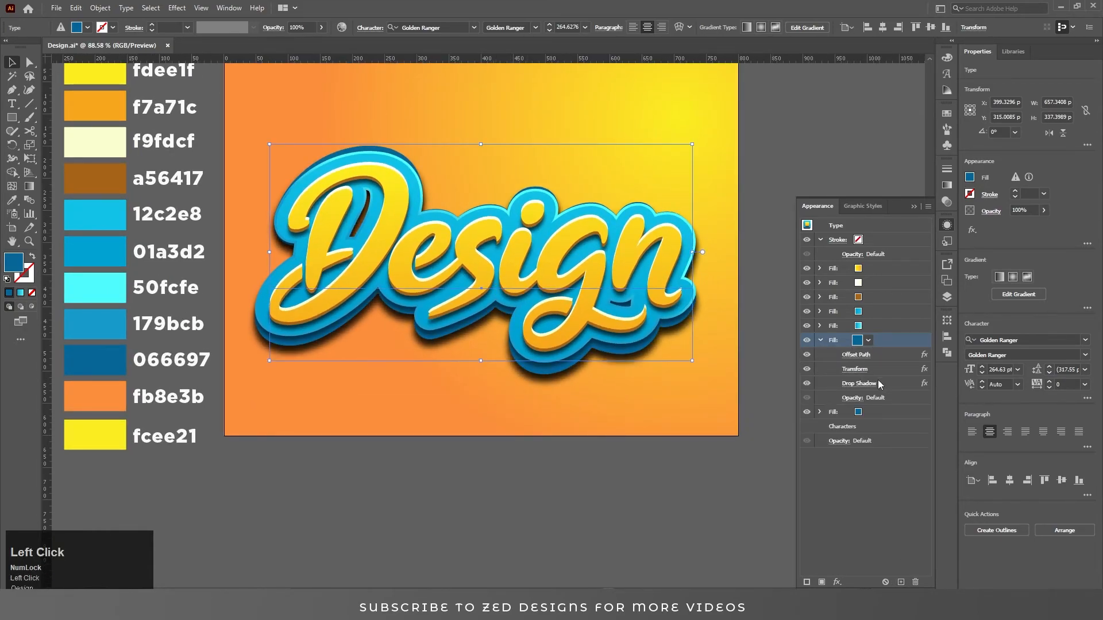
left_click(883, 383)
left_click(915, 582)
Check the existing Transform settings of the upper dark blue fill
left_click(858, 371)
key("Tab")
key("Tab")
key("Return")
Add a second Transform effect to the upper dark blue fill with a 0.3 px vertical move, trying 20 copies before settling on 5
left_click(862, 340)
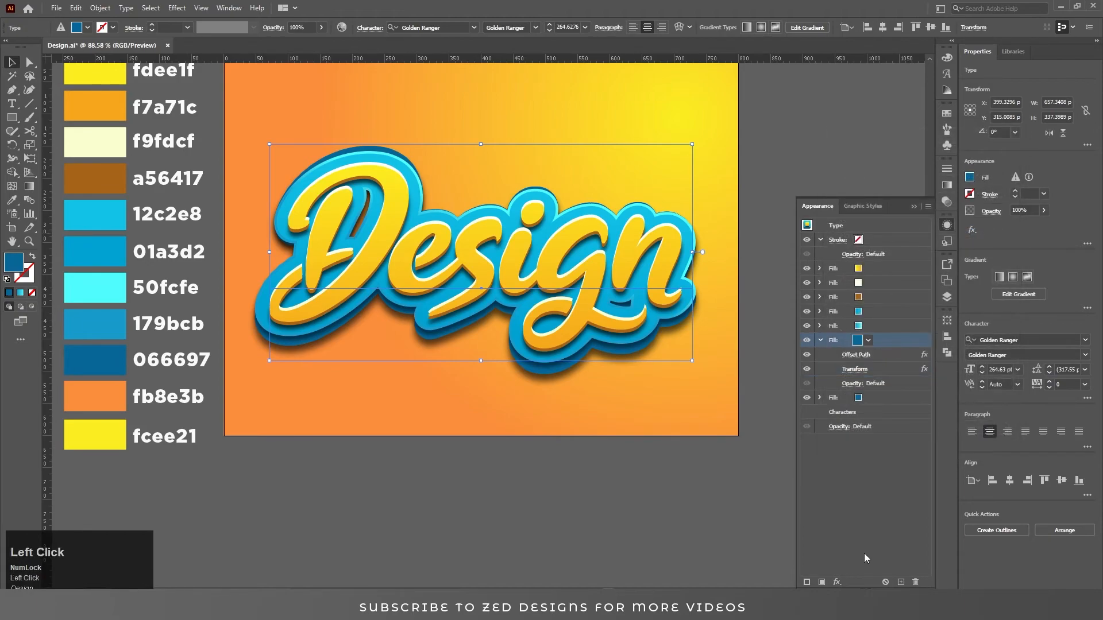
left_click(837, 582)
mouse_move(911, 352)
left_click(982, 389)
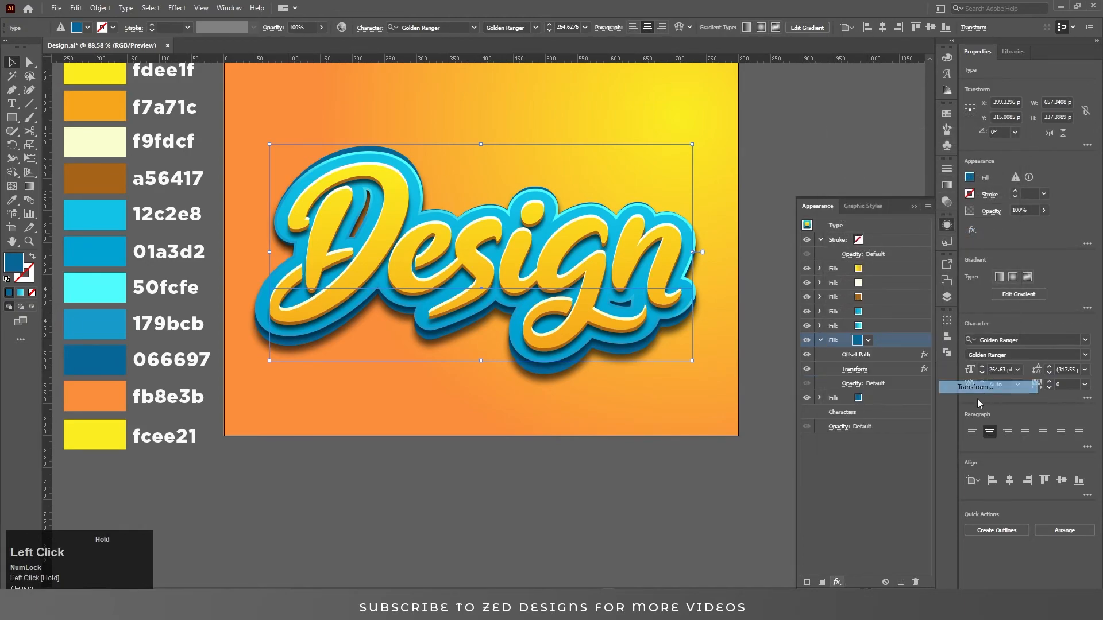
left_click(601, 331)
key("Tab")
key("Tab")
key("Tab")
type(".3")
left_click(908, 406)
type("20")
key("shift+Tab")
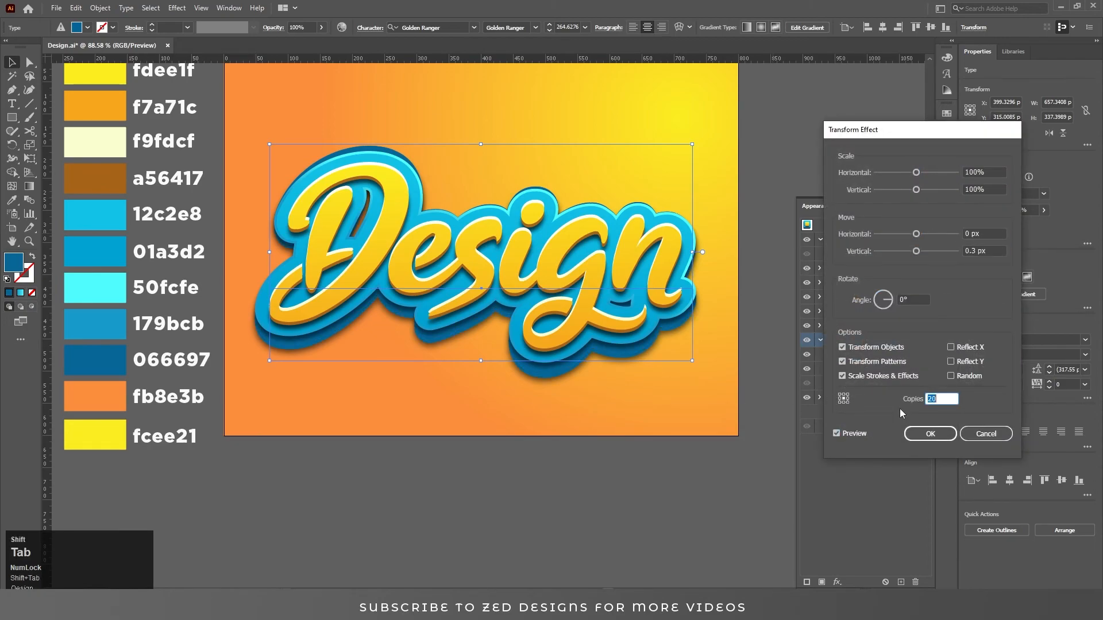
key("Tab")
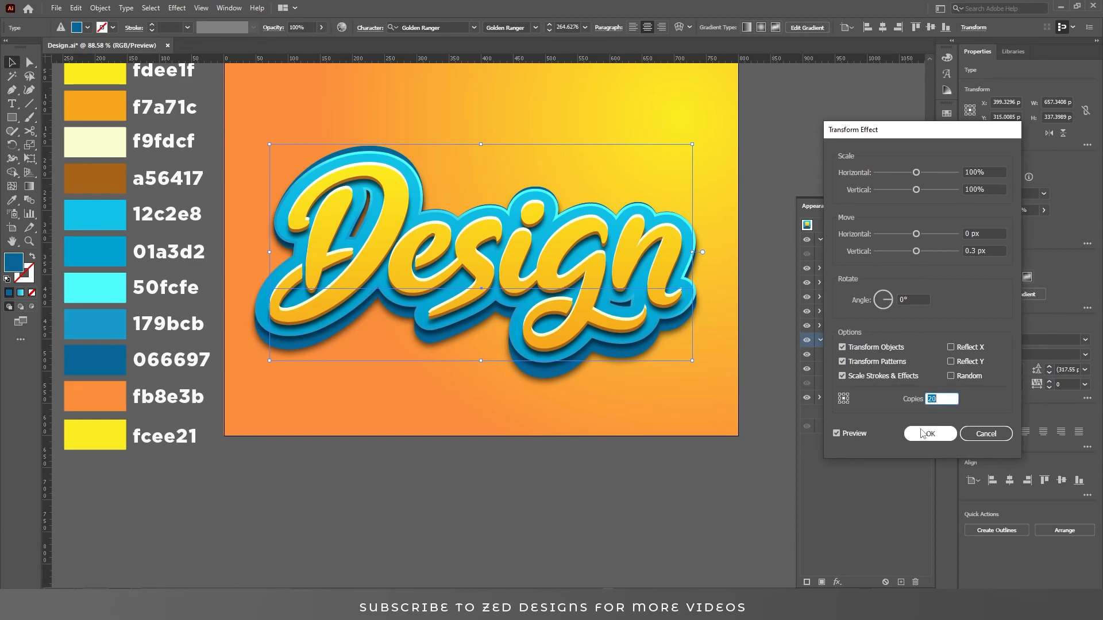
type("5")
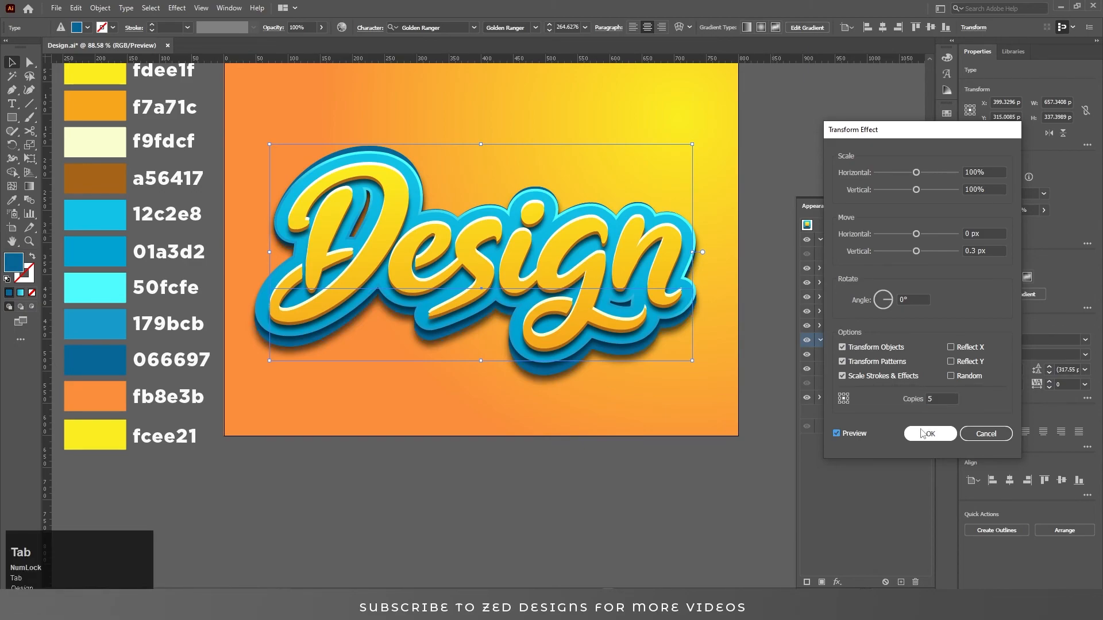
left_click(923, 433)
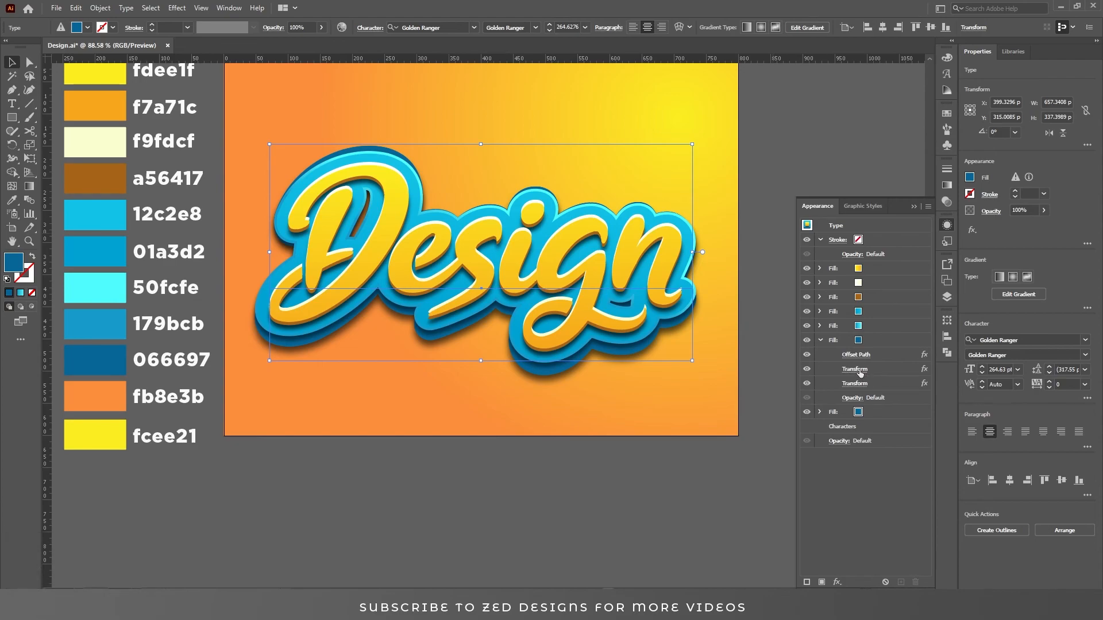
Set the vertical move of the upper dark blue fill's first Transform effect to 2 px
left_click(856, 383)
key("Escape")
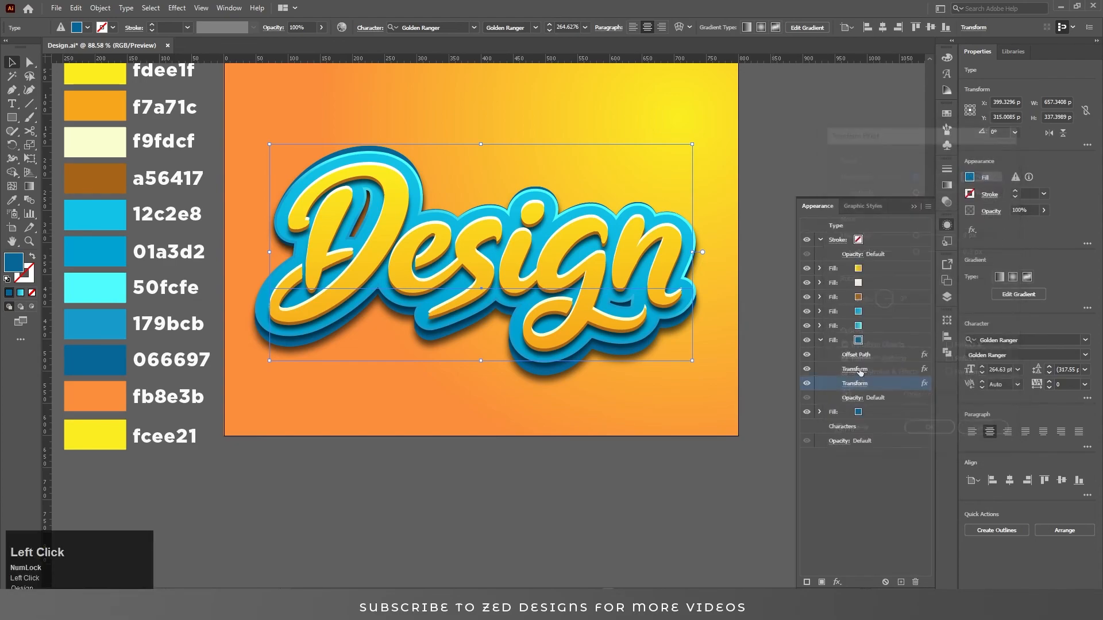
left_click(857, 370)
key("Tab")
key("Tab")
key("Tab")
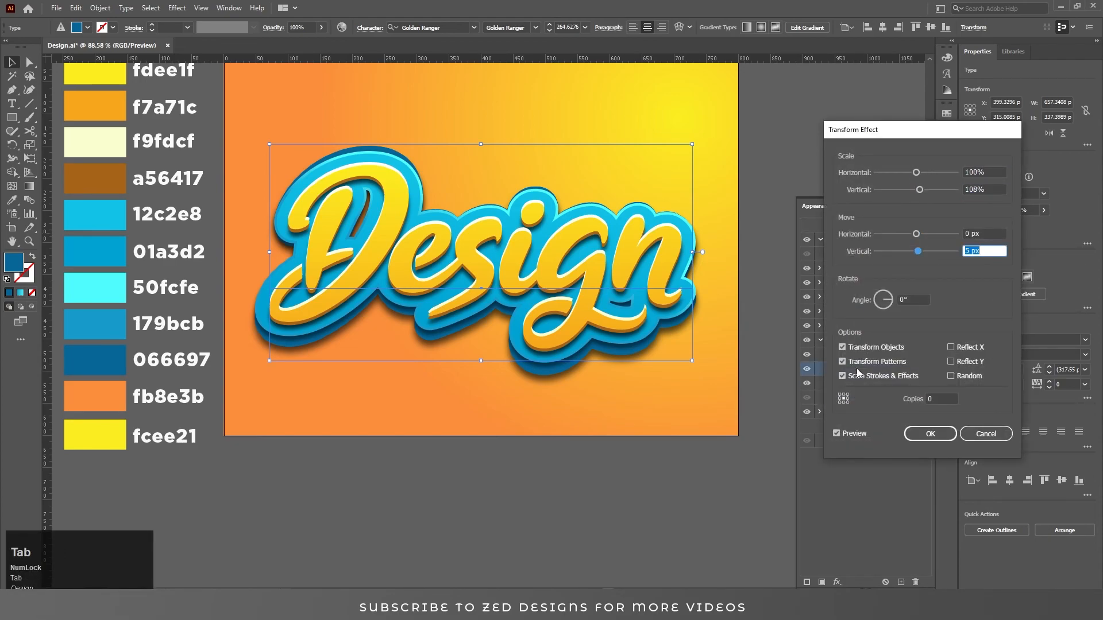
type("2")
key("Tab")
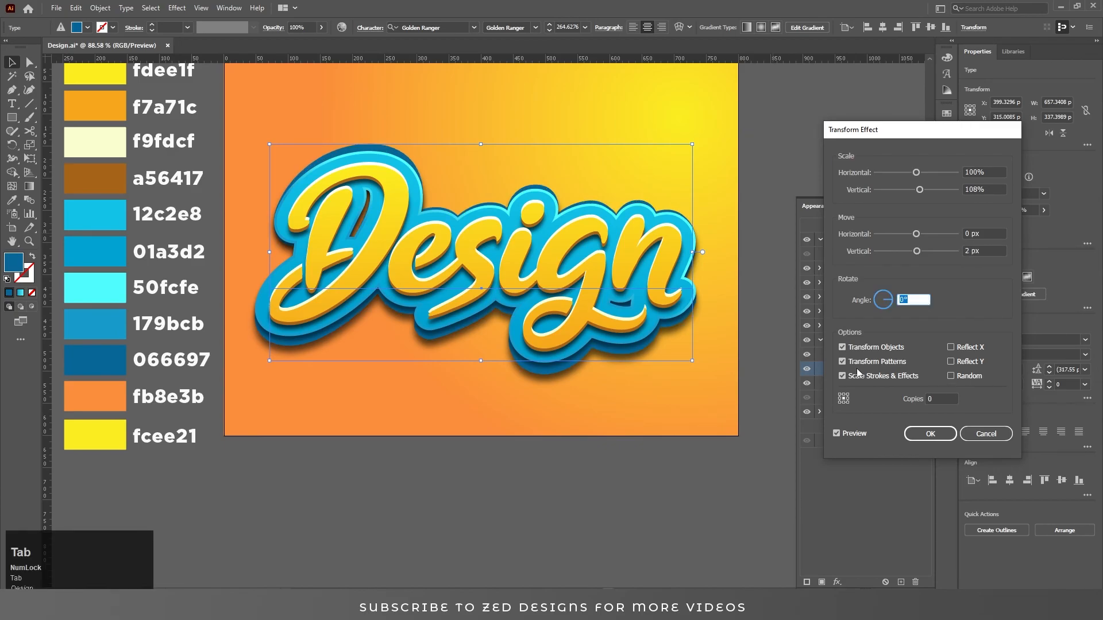
left_click(928, 434)
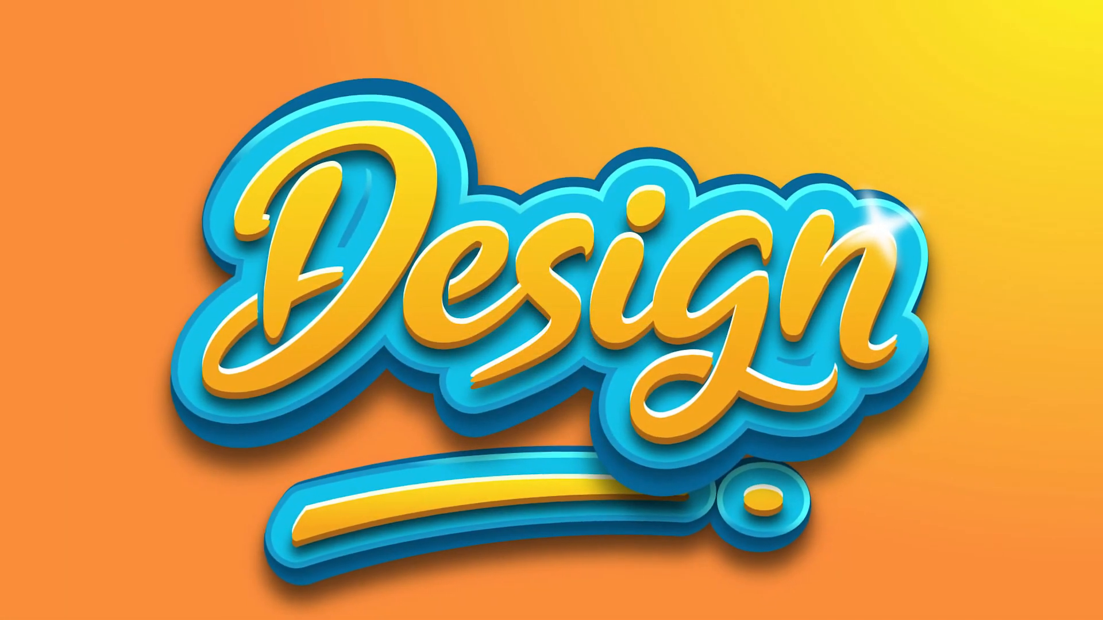